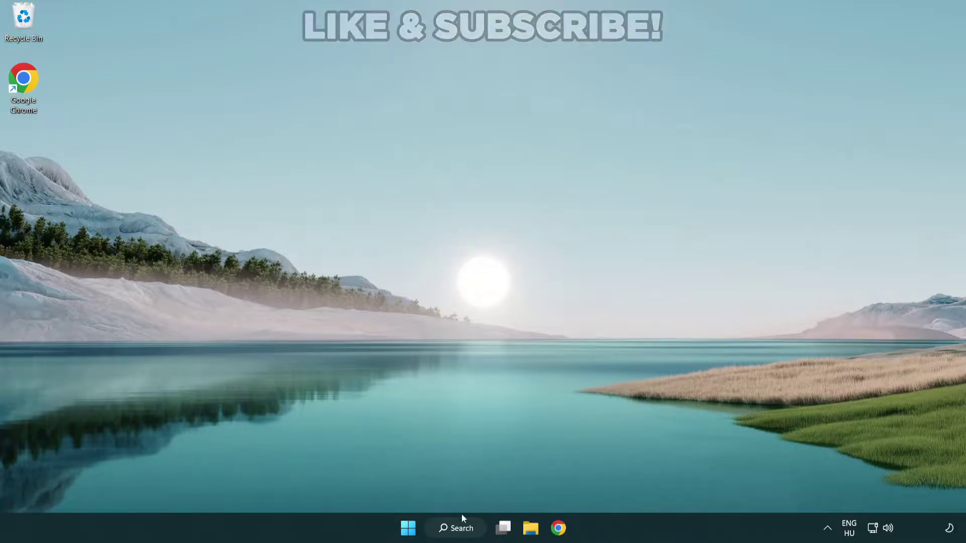
Step: Bring up Windows Search from the taskbar to look for Device Manager
{"action": "left_click", "coordinate": [461, 528]}
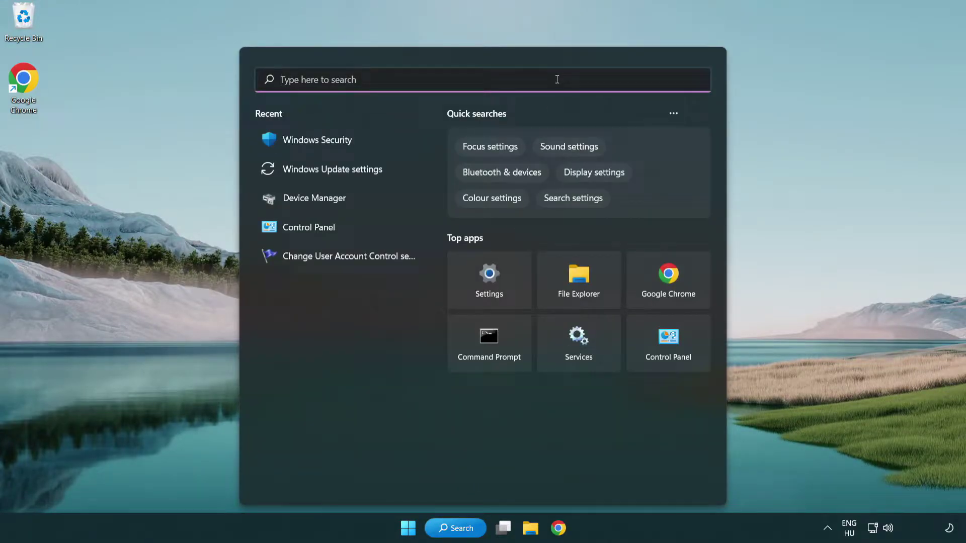
{"action": "type", "text": "device m"}
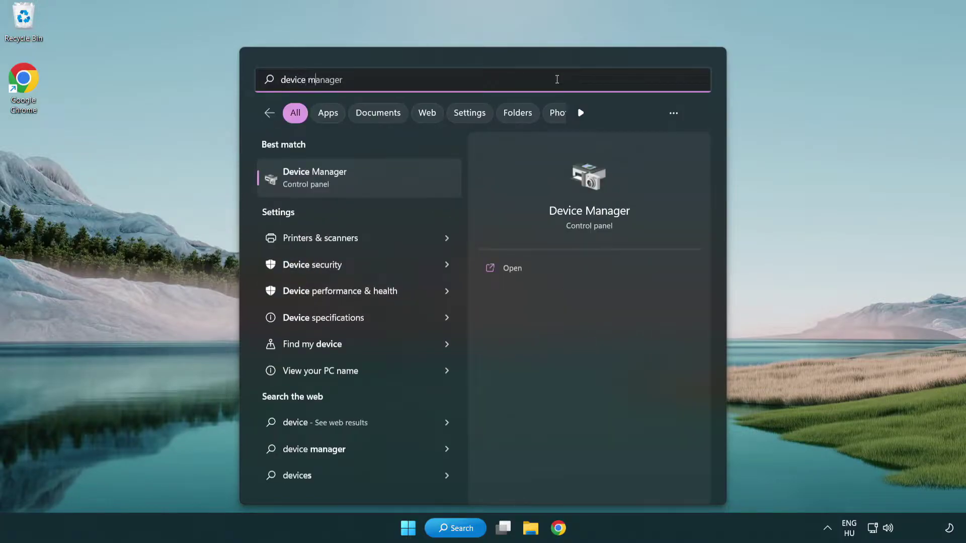
{"action": "type", "text": "anager"}
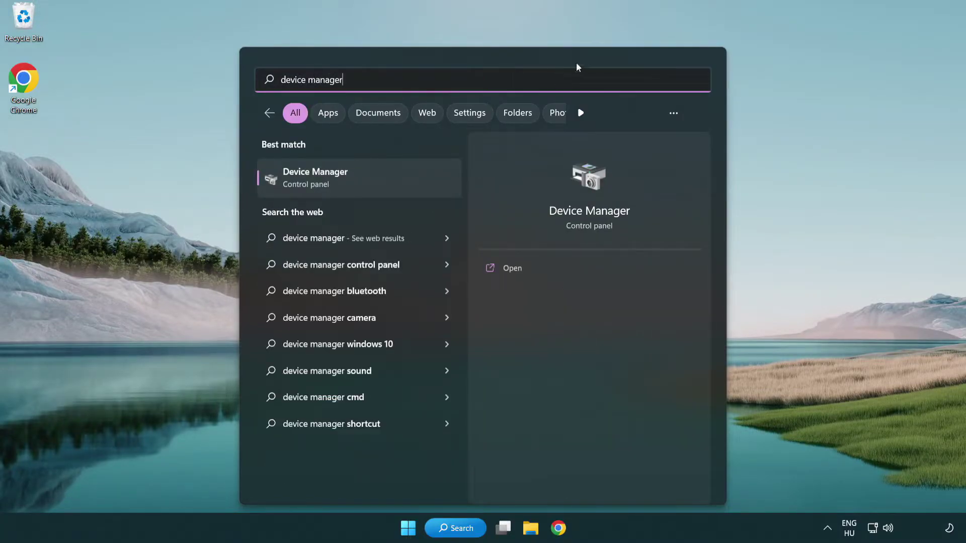
Step: Launch Device Manager and locate the VMware SVGA 3D adapter under Display adapters
{"action": "left_click", "coordinate": [386, 186]}
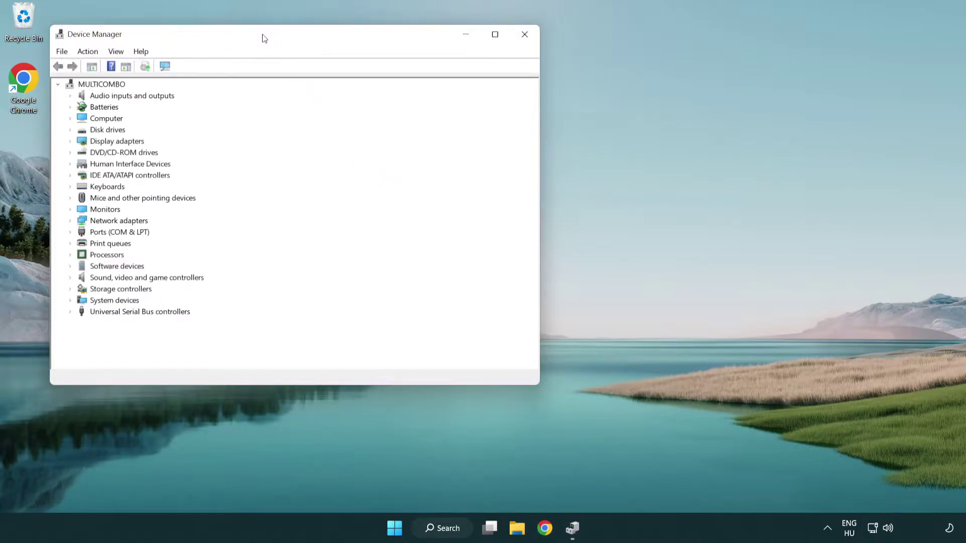
{"action": "mouse_move", "coordinate": [263, 38]}
{"action": "left_mouse_down"}
{"action": "mouse_move", "coordinate": [341, 77]}
{"action": "mouse_move", "coordinate": [424, 97]}
{"action": "left_mouse_up"}
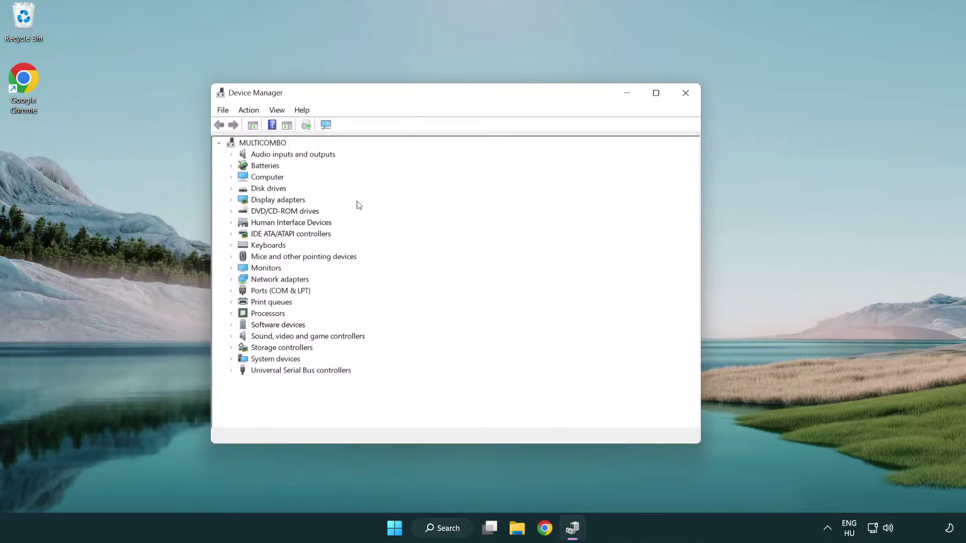
{"action": "left_click", "coordinate": [264, 203]}
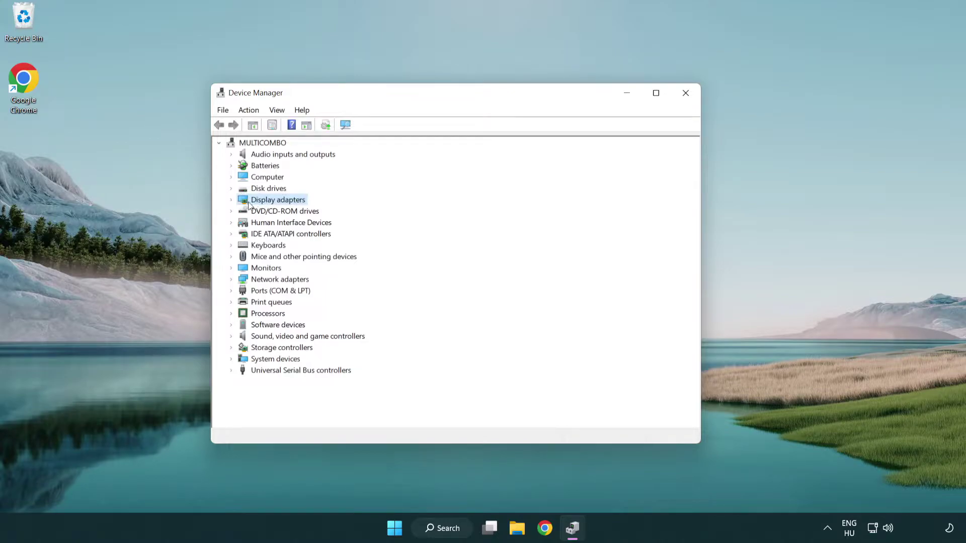
{"action": "left_click", "coordinate": [231, 200]}
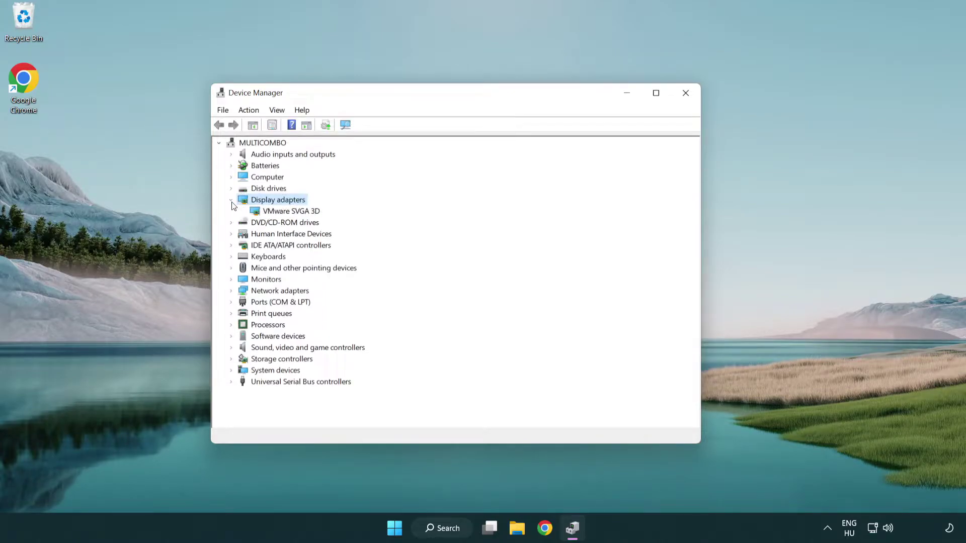
{"action": "left_click", "coordinate": [287, 212]}
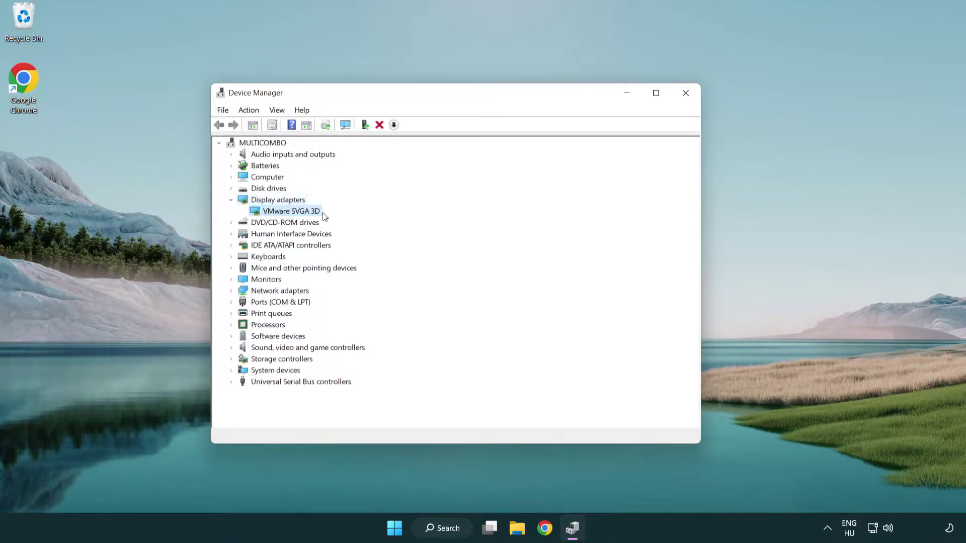
Step: Update the VMware SVGA 3D driver automatically; Windows reports the best driver is already installed
{"action": "right_click", "coordinate": [287, 215]}
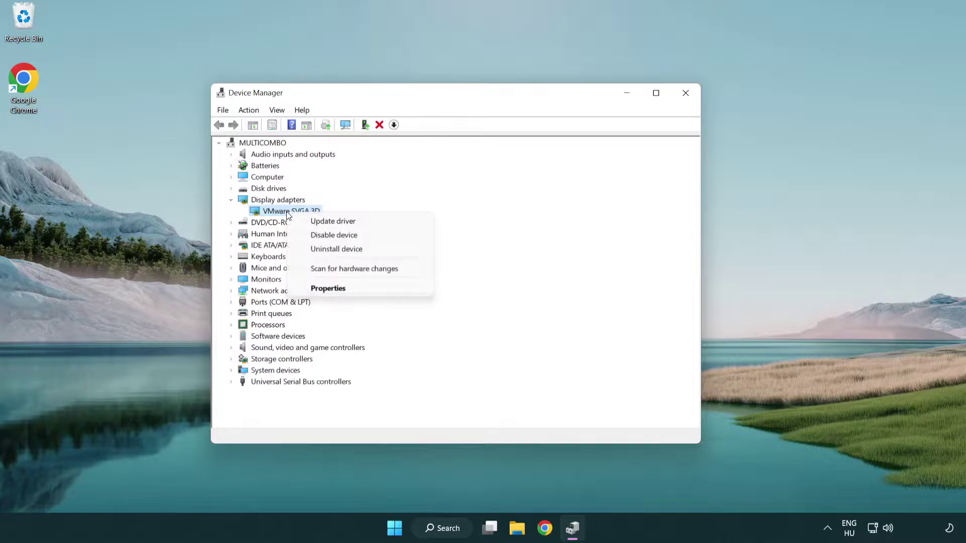
{"action": "left_click", "coordinate": [381, 222]}
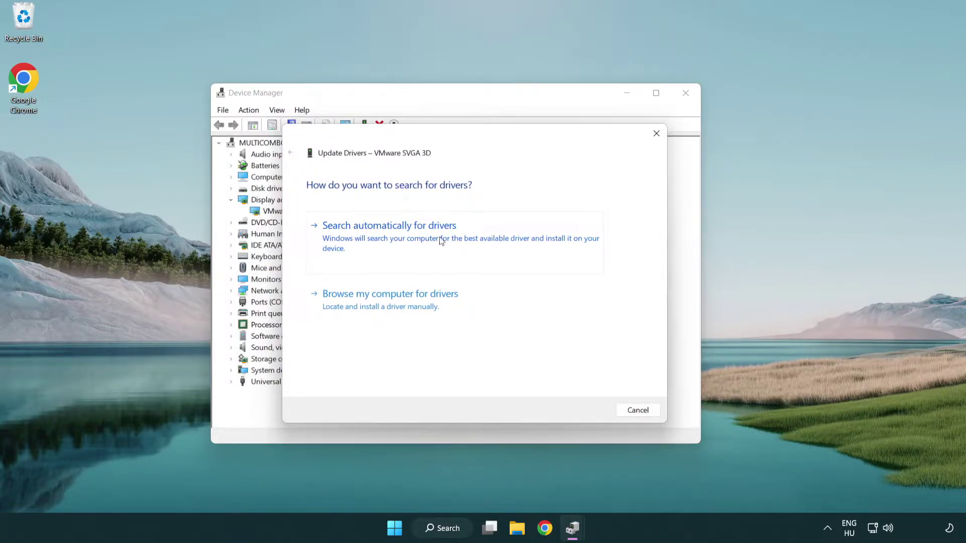
{"action": "left_click", "coordinate": [425, 239]}
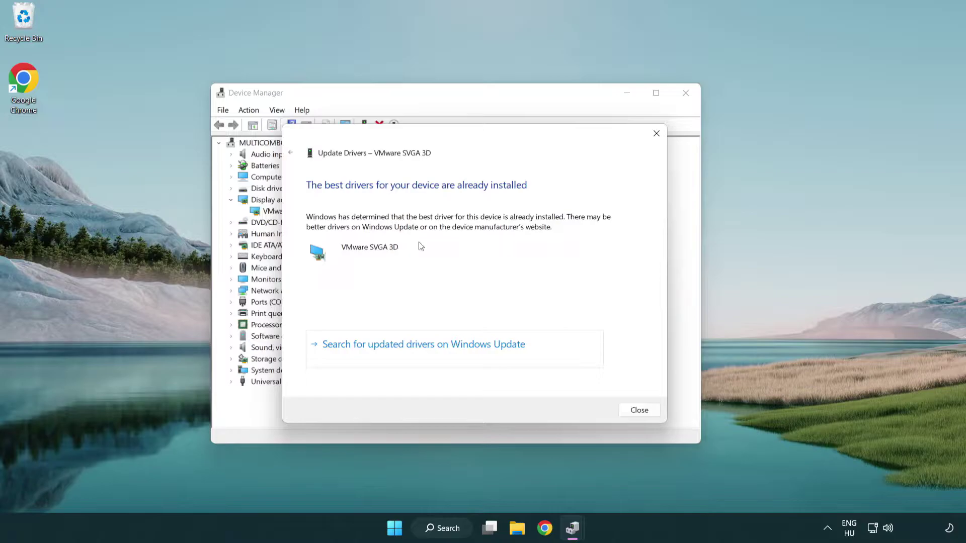
{"action": "left_click", "coordinate": [639, 412]}
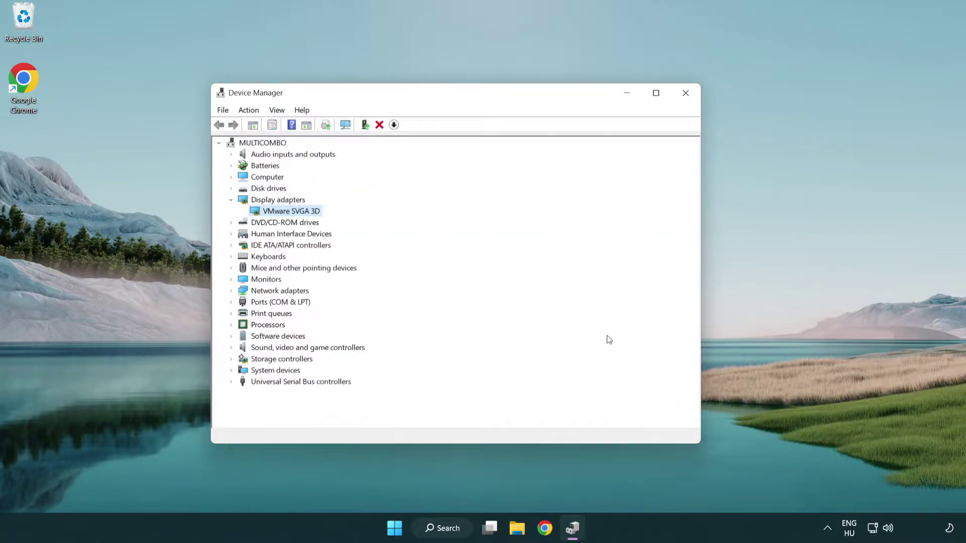
Step: Close Device Manager, then check for Windows updates in Settings and confirm the PC is up to date
{"action": "left_click", "coordinate": [688, 97]}
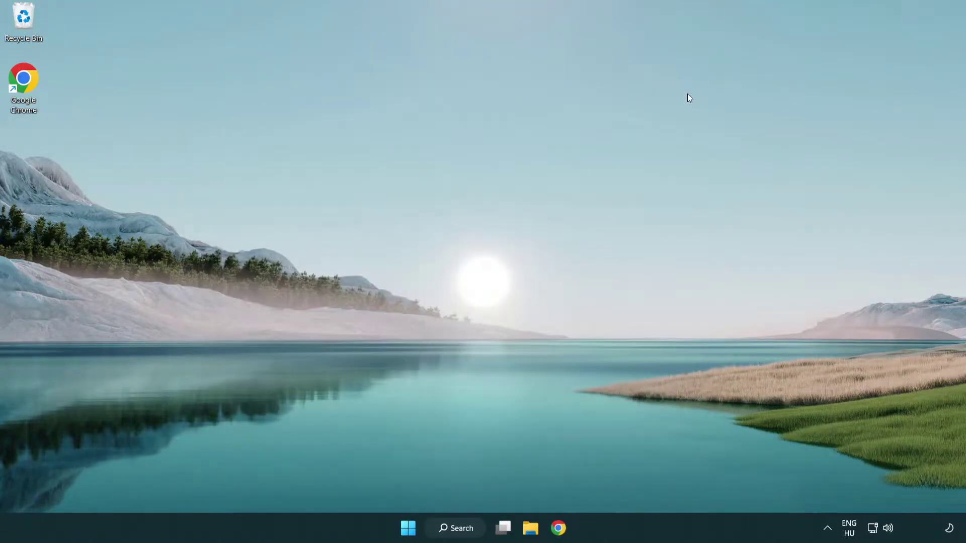
{"action": "left_click", "coordinate": [462, 521]}
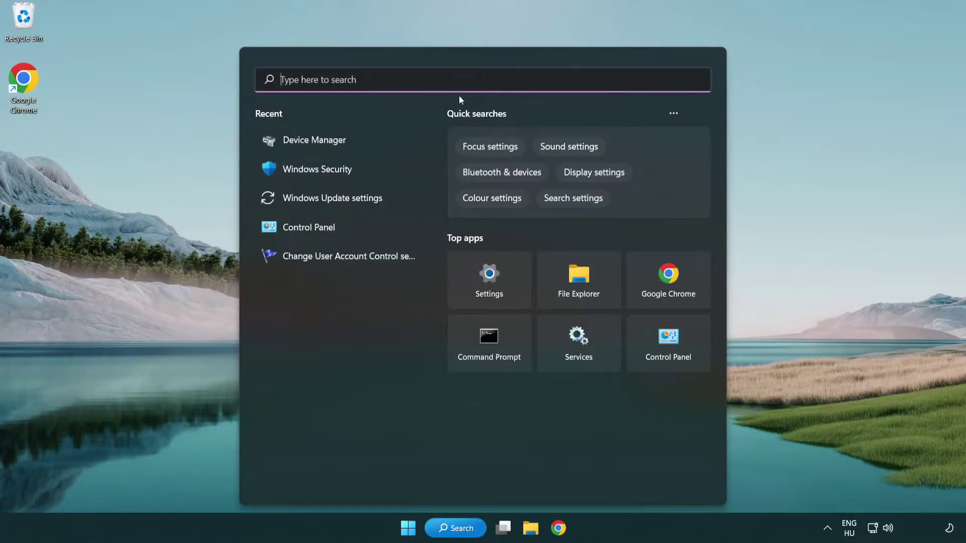
{"action": "type", "text": "u"}
{"action": "type", "text": "pdate"}
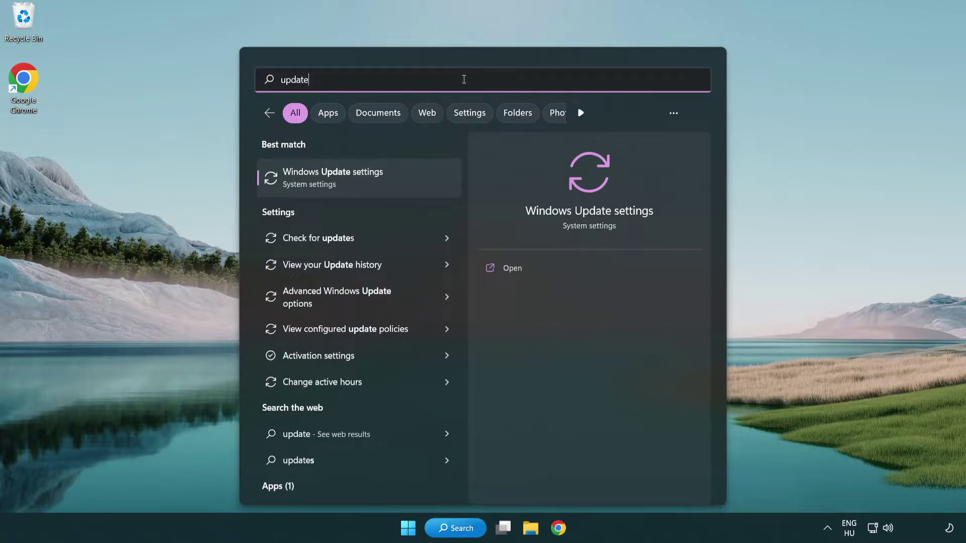
{"action": "left_click", "coordinate": [376, 186]}
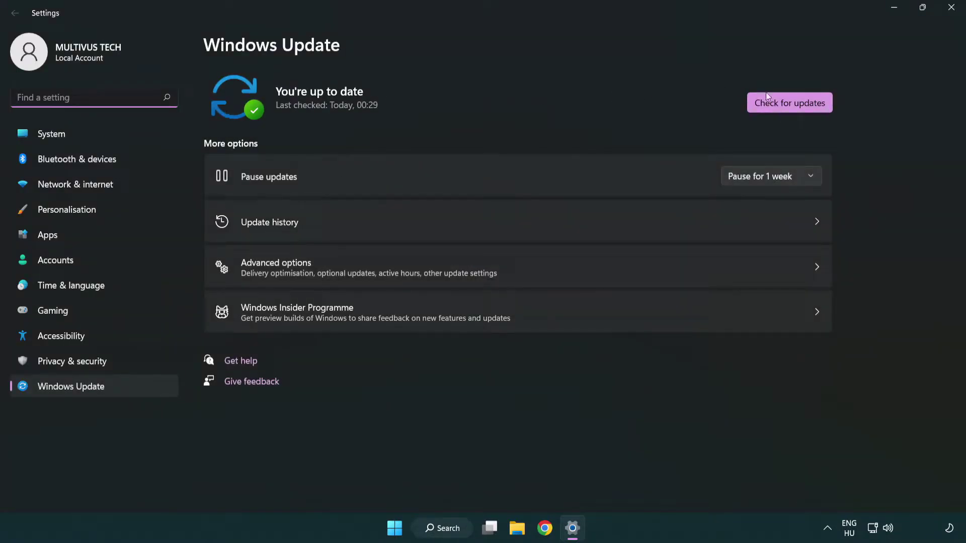
{"action": "left_click", "coordinate": [808, 108]}
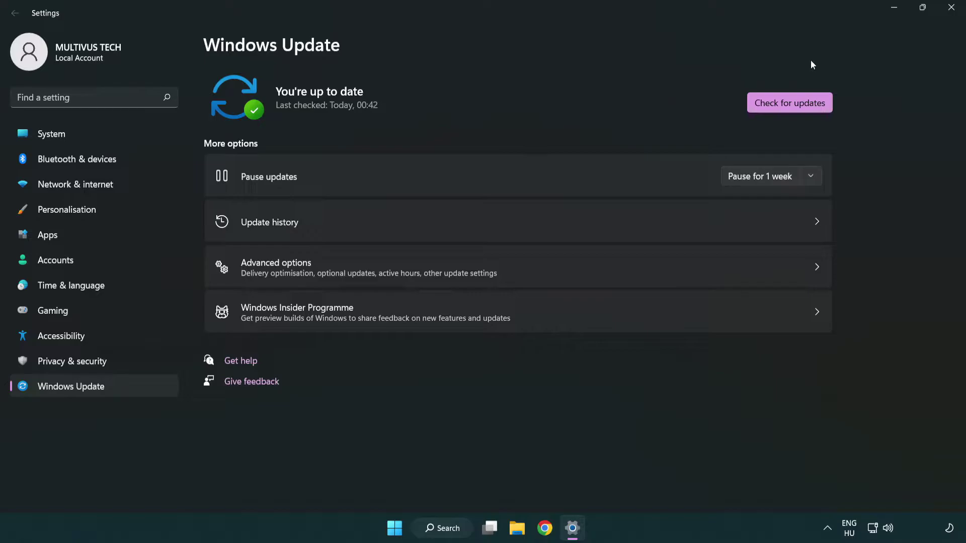
{"action": "left_click", "coordinate": [949, 10]}
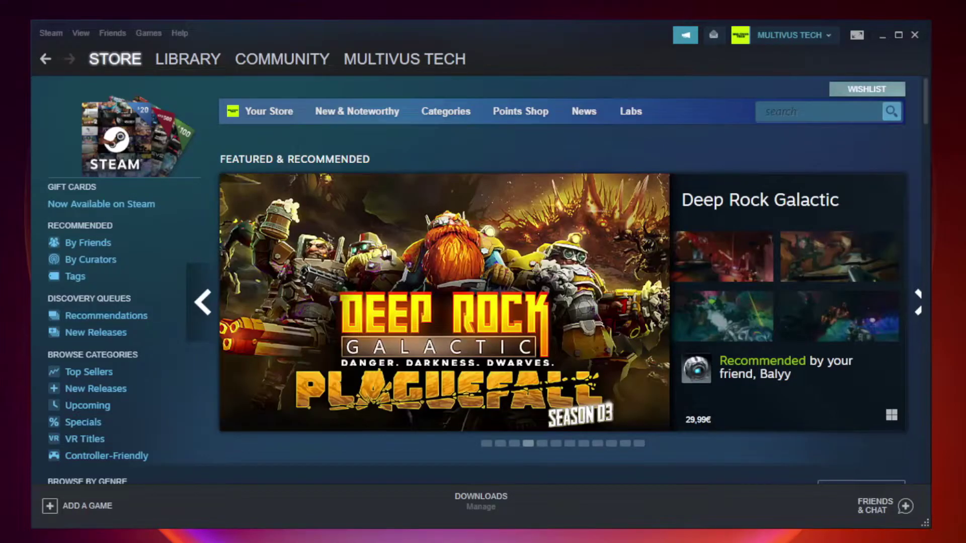
Step: From the Steam Library, verify the integrity of the not-working game's local files
{"action": "left_click", "coordinate": [188, 59]}
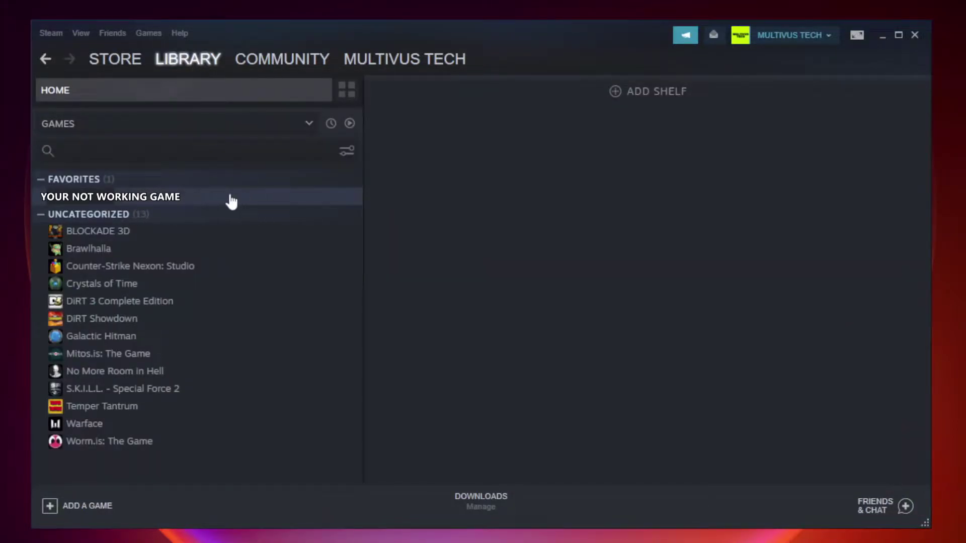
{"action": "right_click", "coordinate": [209, 201]}
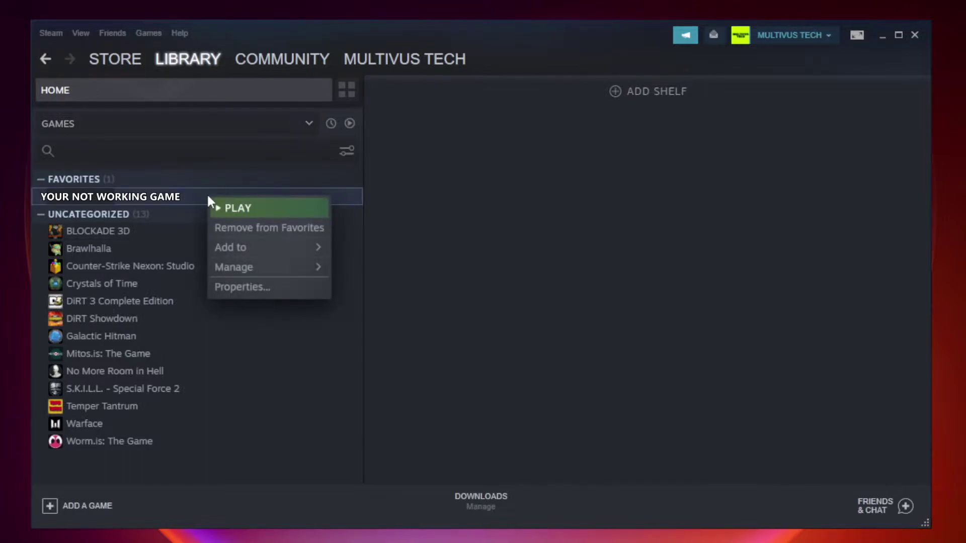
{"action": "left_click", "coordinate": [267, 286]}
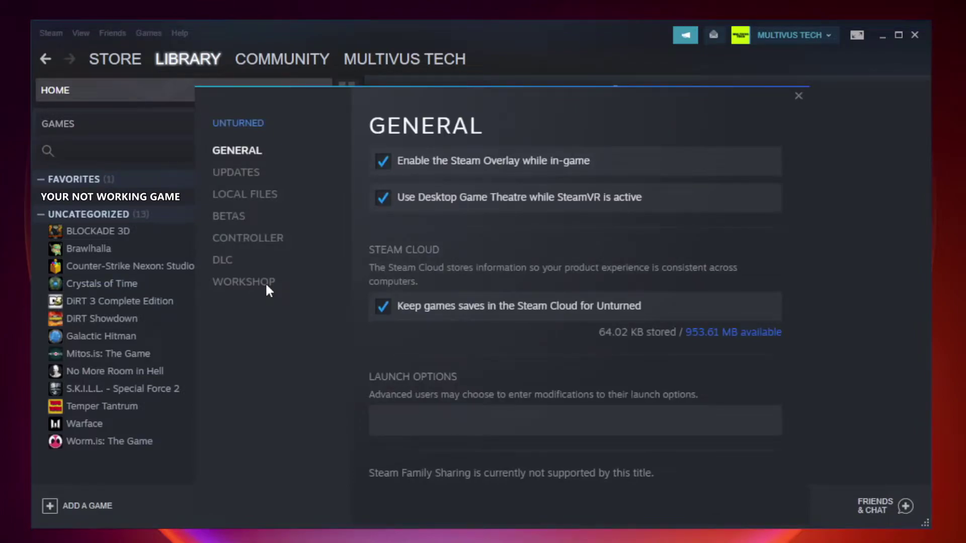
{"action": "left_click", "coordinate": [255, 197]}
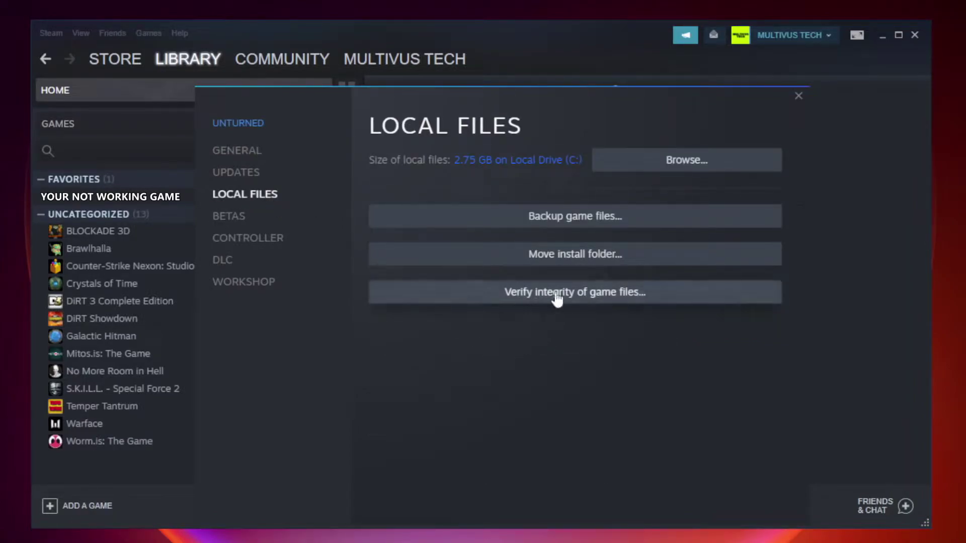
{"action": "left_click", "coordinate": [583, 301]}
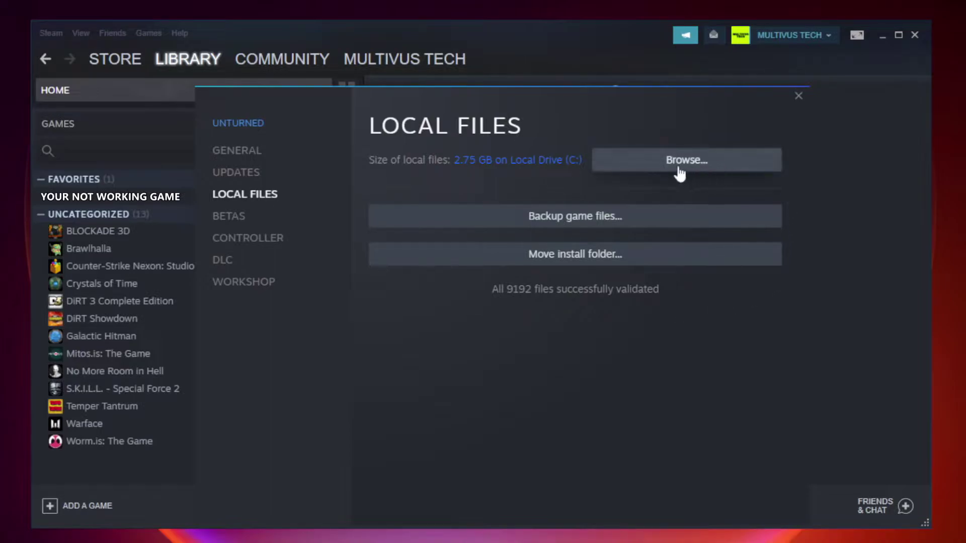
Step: Browse to the game's install folder and bring up the YOUR NOT WORKING GAME shortcut's properties
{"action": "left_click", "coordinate": [688, 167]}
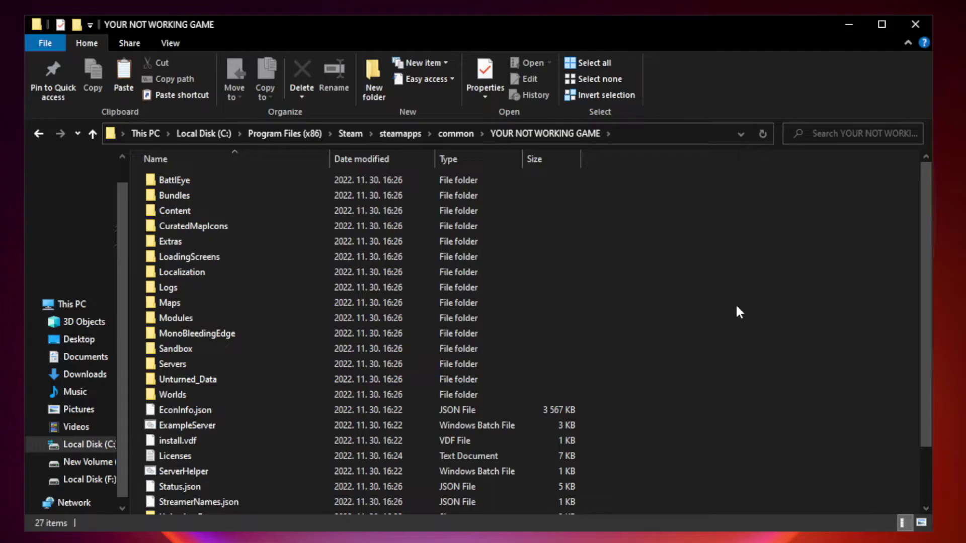
{"action": "left_click_drag", "start_coordinate": [926, 263], "coordinate": [927, 346]}
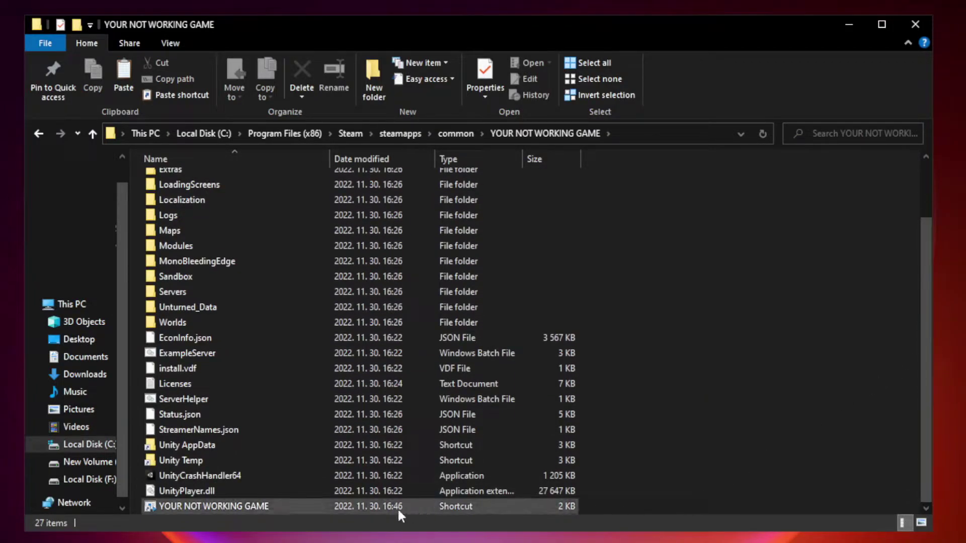
{"action": "left_click", "coordinate": [364, 508]}
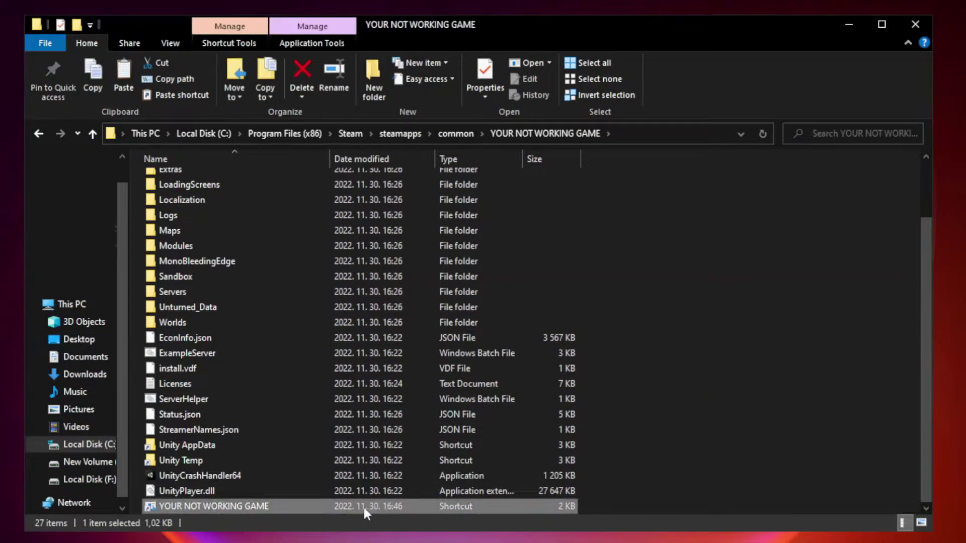
{"action": "right_click", "coordinate": [327, 503]}
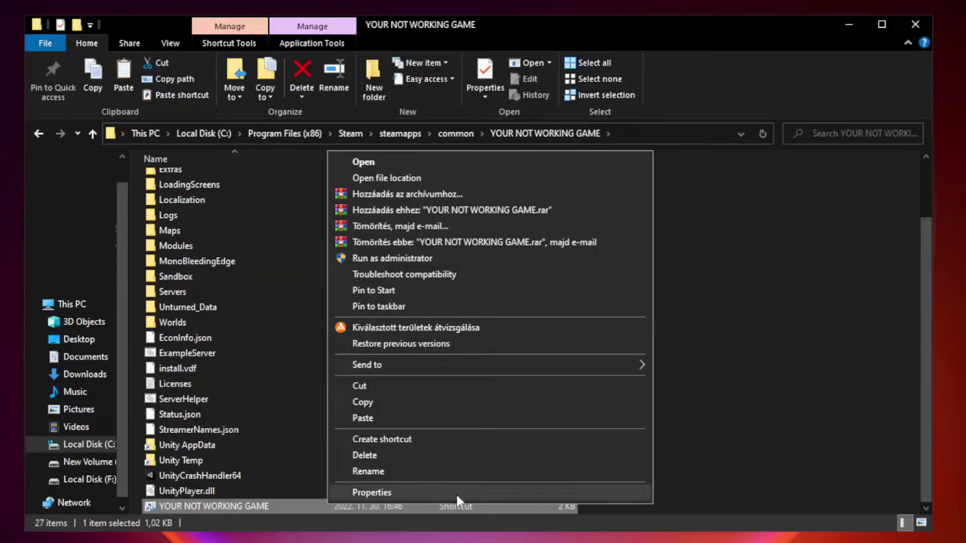
{"action": "left_click", "coordinate": [487, 492]}
{"action": "left_click_drag", "start_coordinate": [482, 264], "coordinate": [482, 115]}
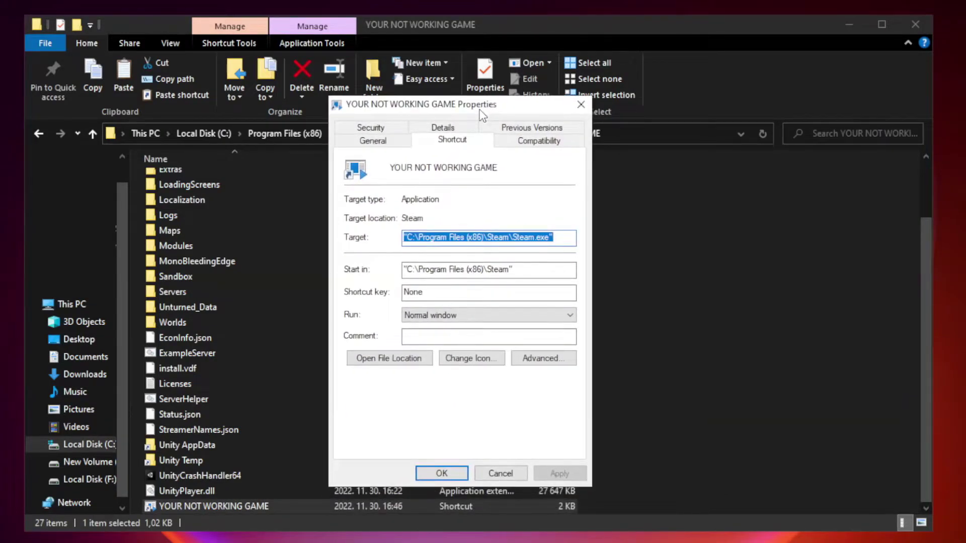
Step: Set the shortcut to Windows 8 compatibility mode, run as administrator, fullscreen optimizations disabled, and apply
{"action": "left_click", "coordinate": [535, 148]}
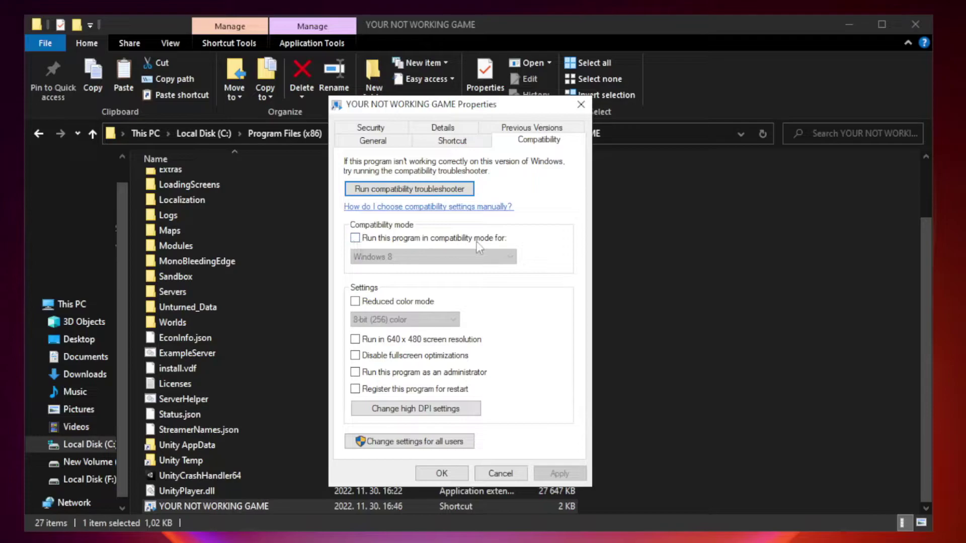
{"action": "left_click", "coordinate": [385, 240]}
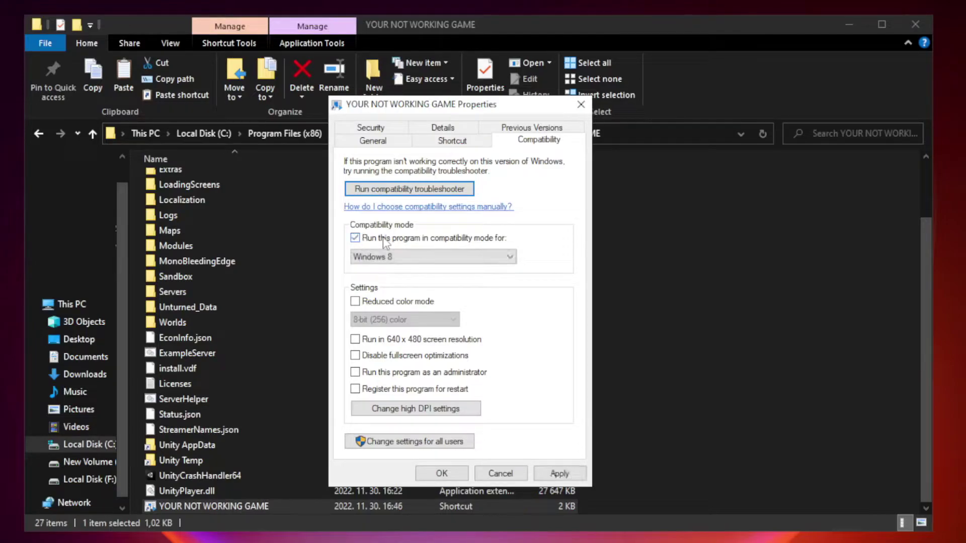
{"action": "left_click", "coordinate": [432, 258]}
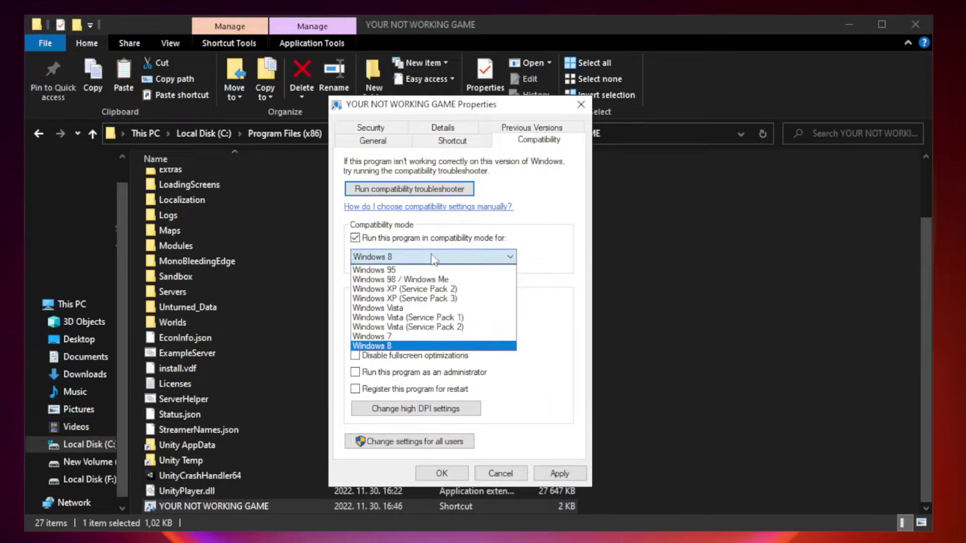
{"action": "left_click", "coordinate": [409, 346]}
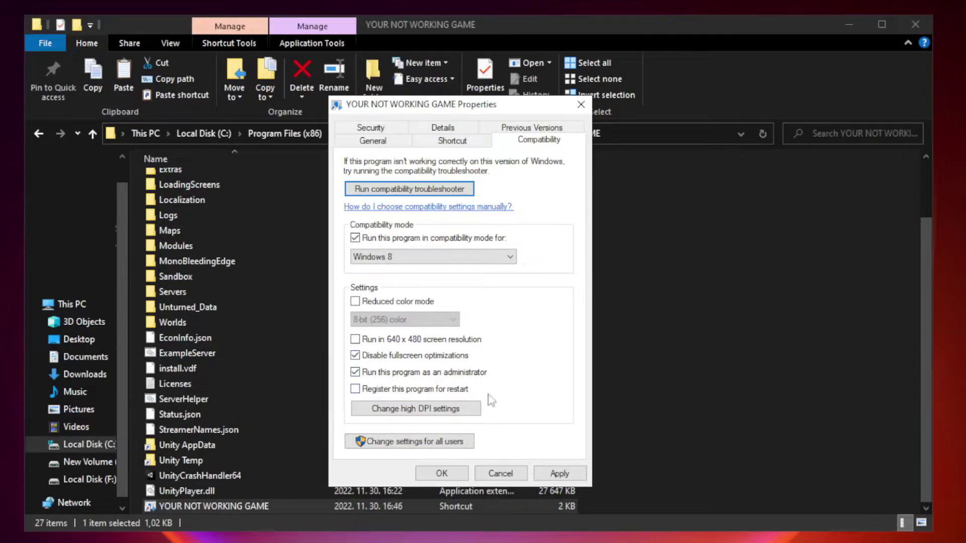
{"action": "left_click", "coordinate": [558, 476]}
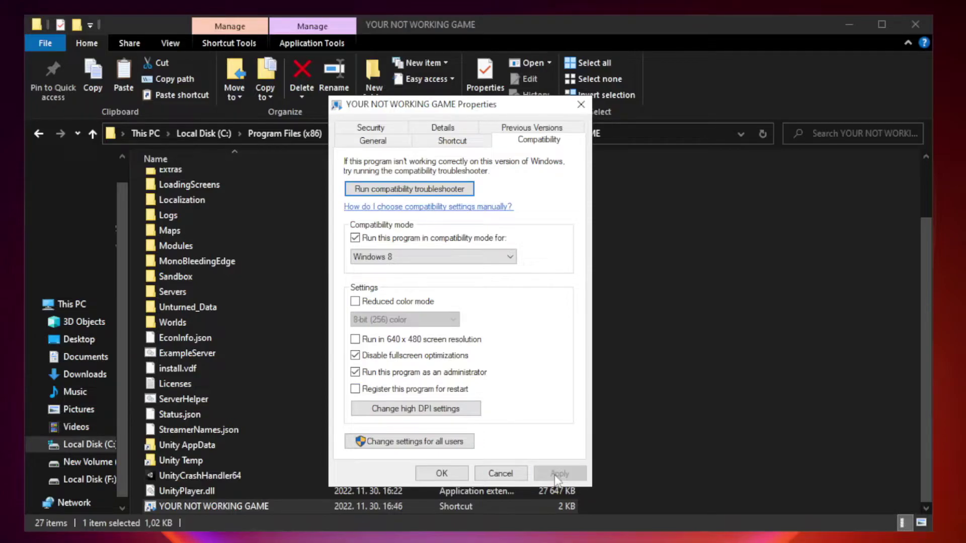
{"action": "left_click", "coordinate": [441, 474]}
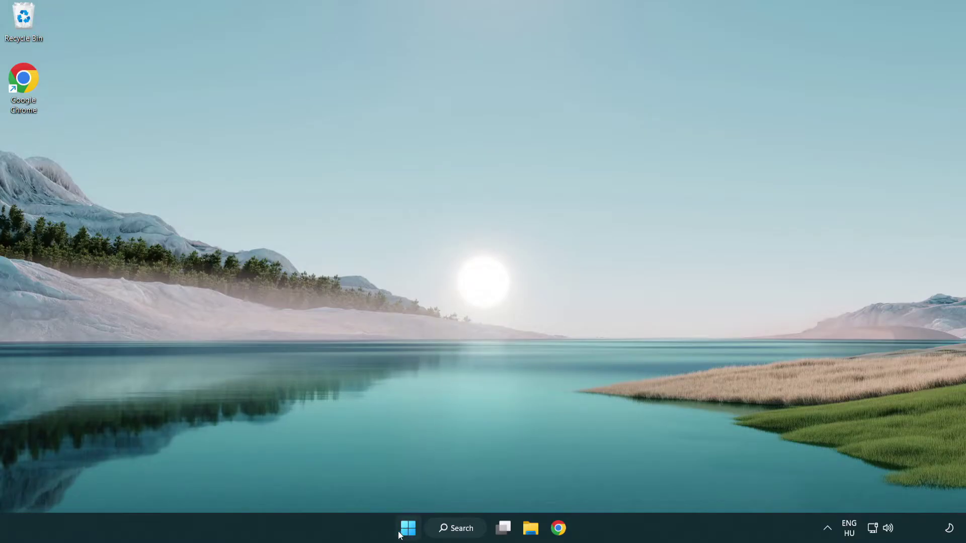
Step: Launch Task Manager from the Start button's Win+X menu
{"action": "right_click", "coordinate": [409, 530]}
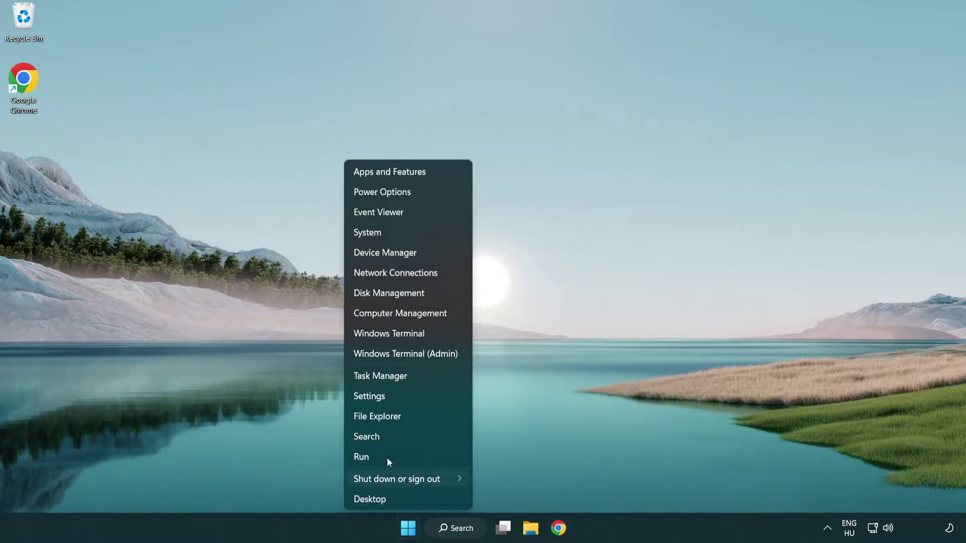
{"action": "left_click", "coordinate": [426, 378]}
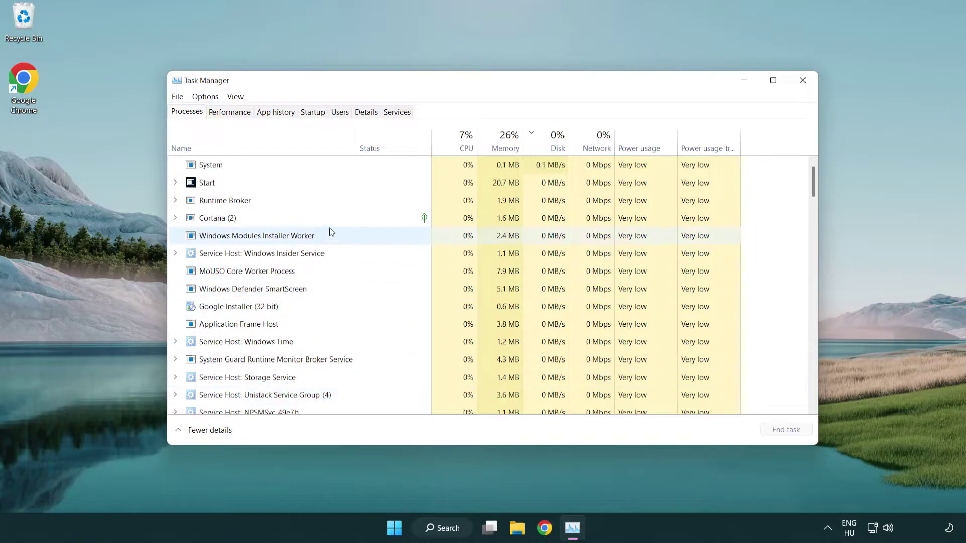
Step: Disable Terminal, Phone Link, Cortana and Windows Security startup items, then close Task Manager
{"action": "left_click", "coordinate": [314, 114]}
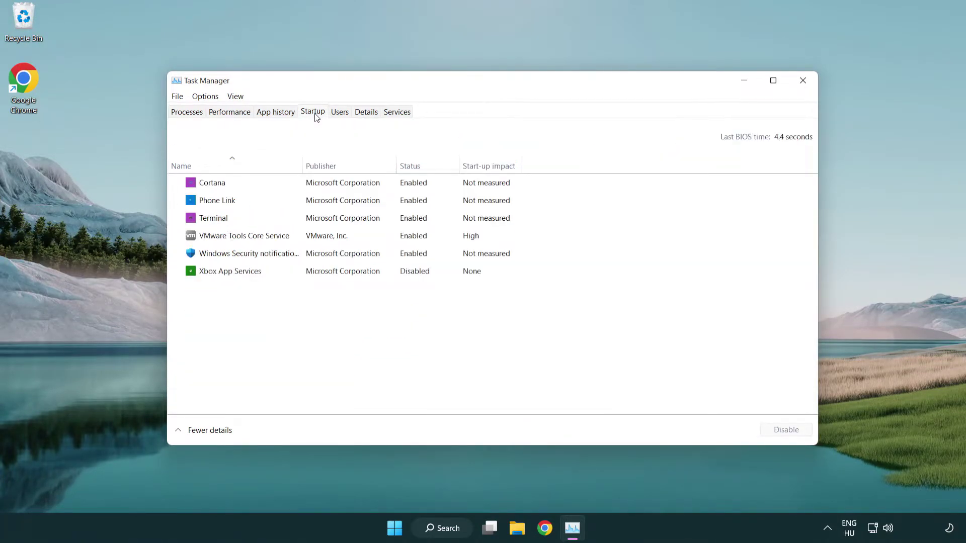
{"action": "left_click", "coordinate": [316, 219]}
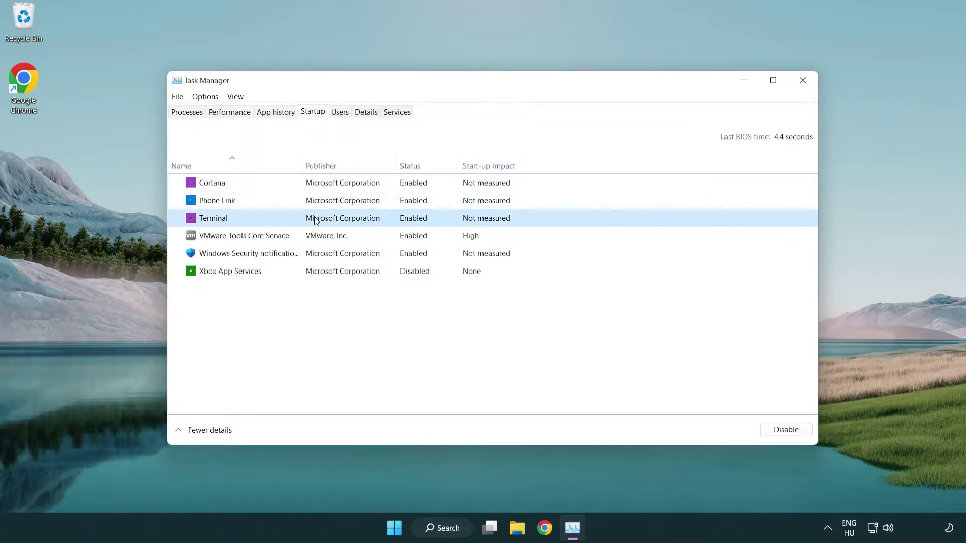
{"action": "left_click", "coordinate": [805, 430]}
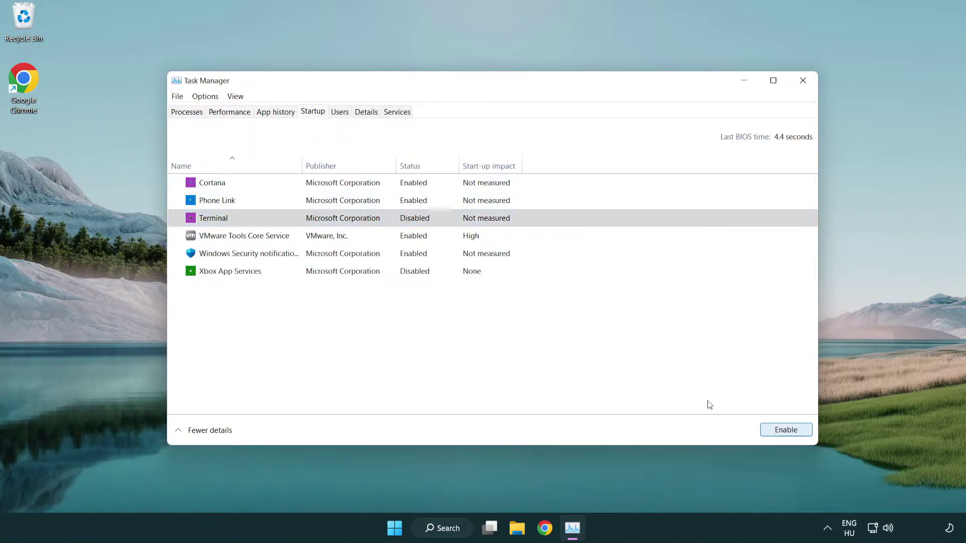
{"action": "left_click", "coordinate": [411, 200]}
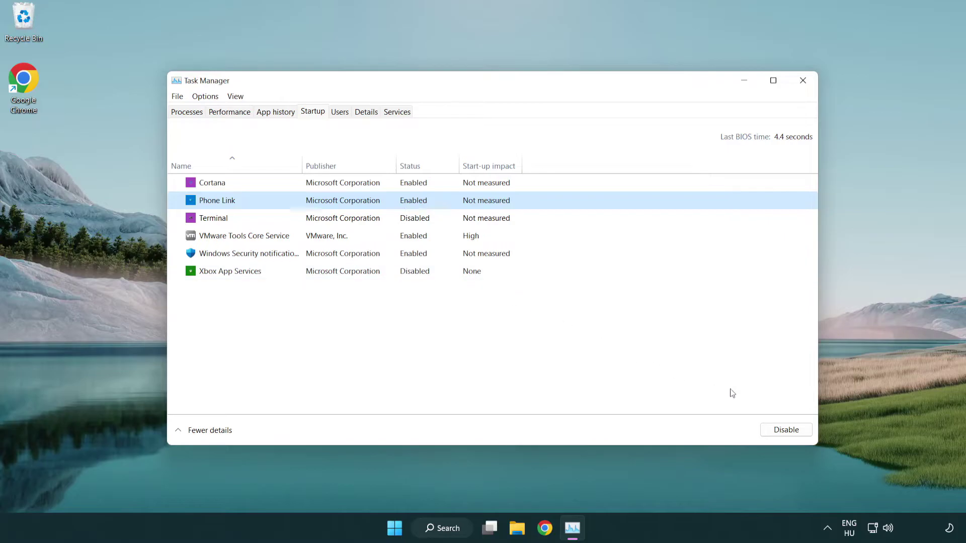
{"action": "left_click", "coordinate": [782, 429]}
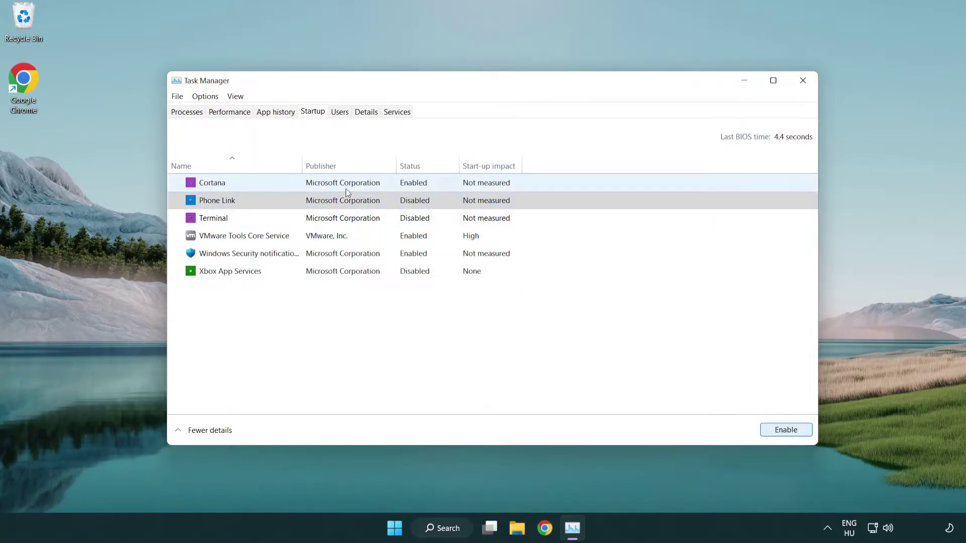
{"action": "left_click", "coordinate": [345, 188]}
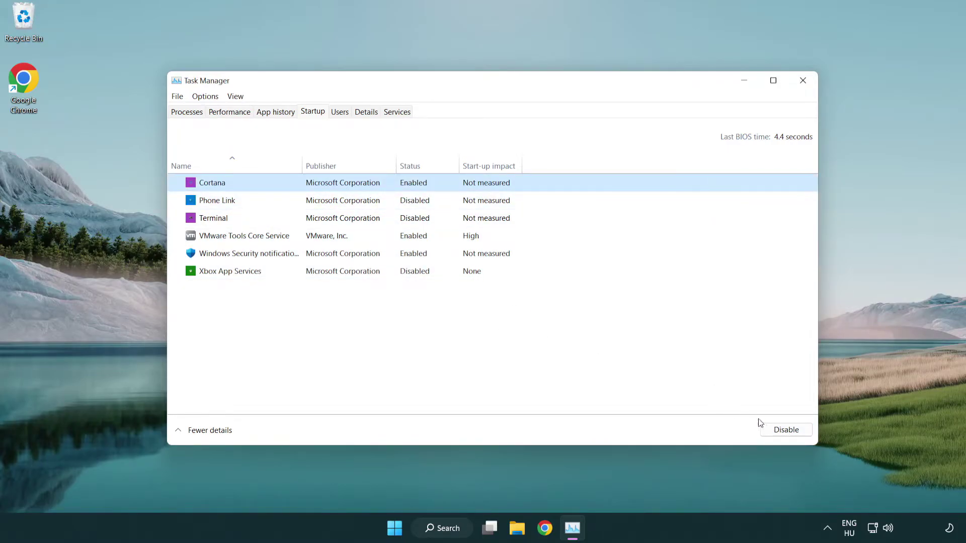
{"action": "left_click", "coordinate": [785, 429]}
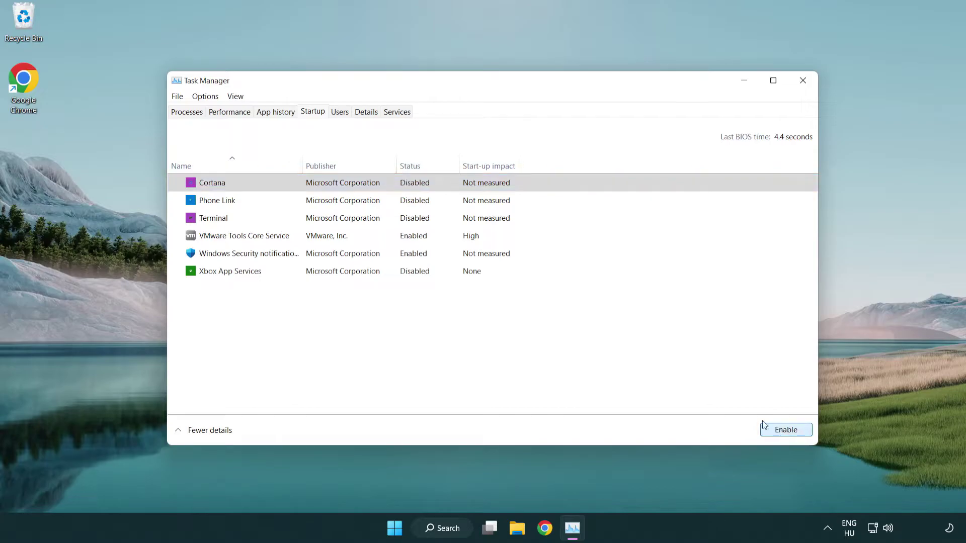
{"action": "left_click", "coordinate": [457, 260]}
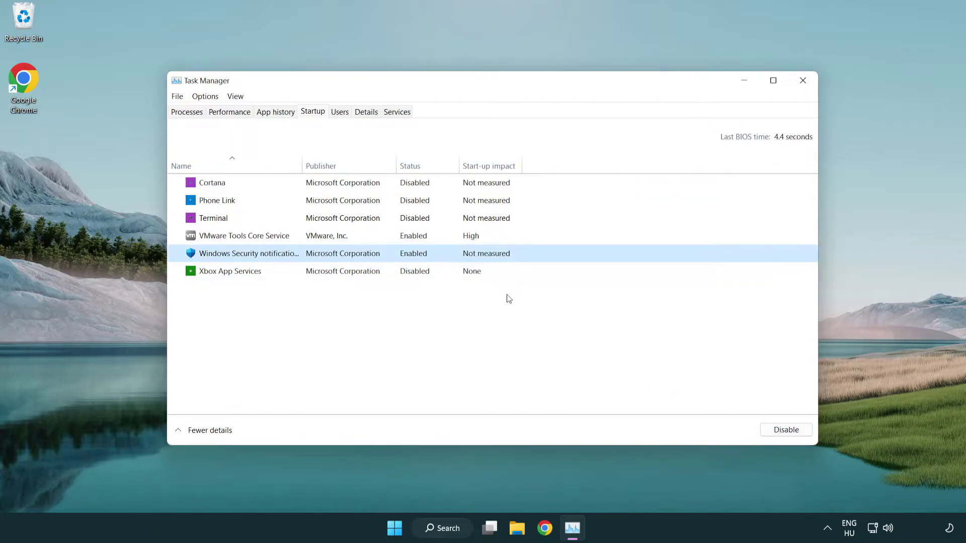
{"action": "left_click", "coordinate": [765, 430]}
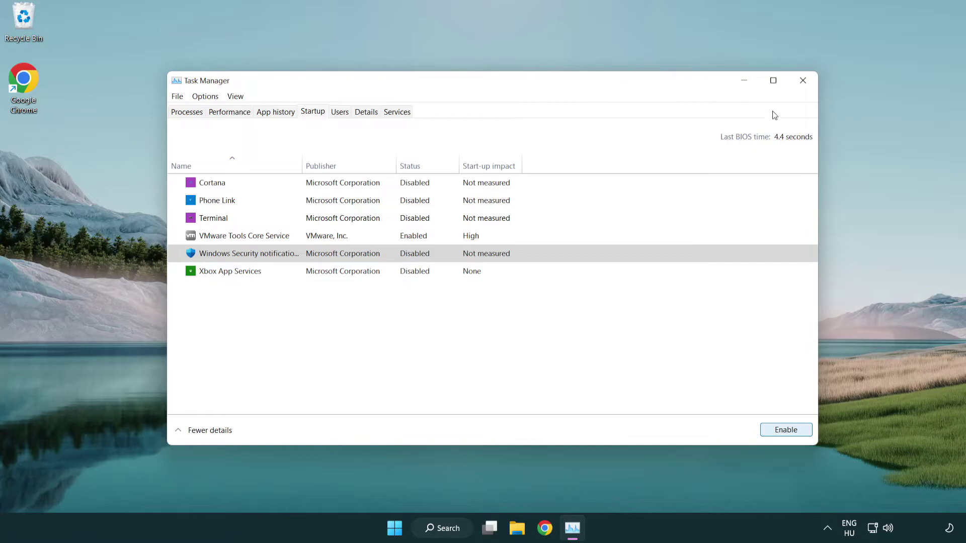
{"action": "left_click", "coordinate": [803, 81]}
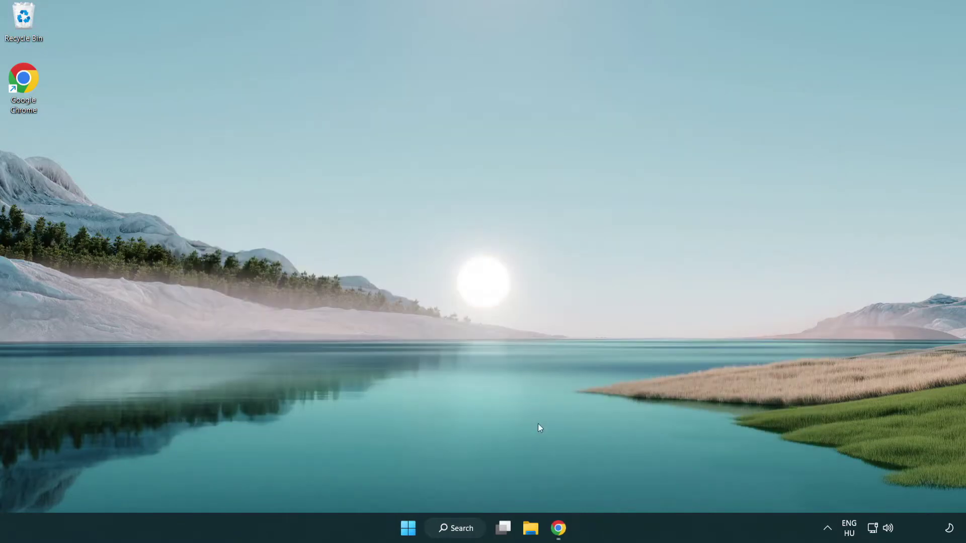
Step: Download the DirectX End-User Runtime Web Installer in Chrome and run dxwebsetup.exe
{"action": "left_click", "coordinate": [558, 527]}
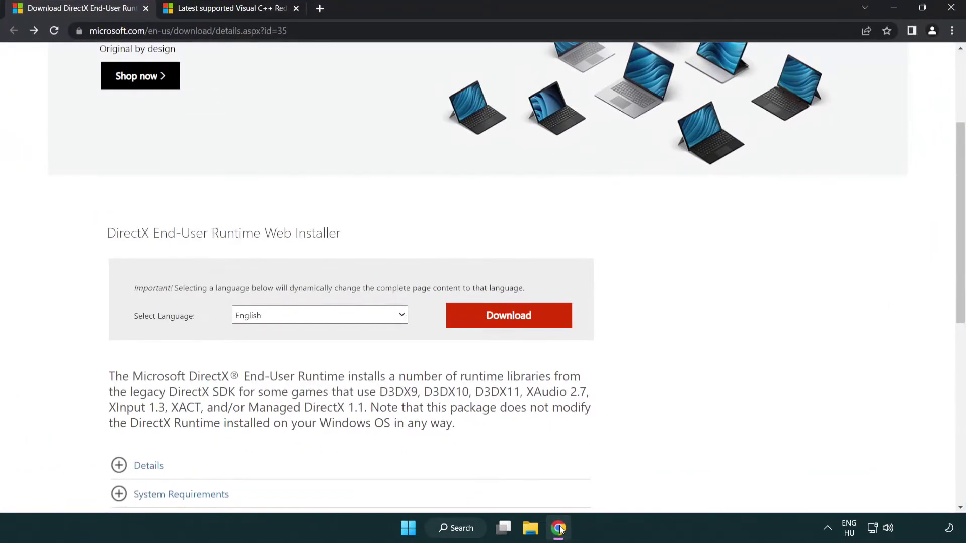
{"action": "scroll", "coordinate": [408, 437], "scroll_direction": "up", "scroll_amount": 3}
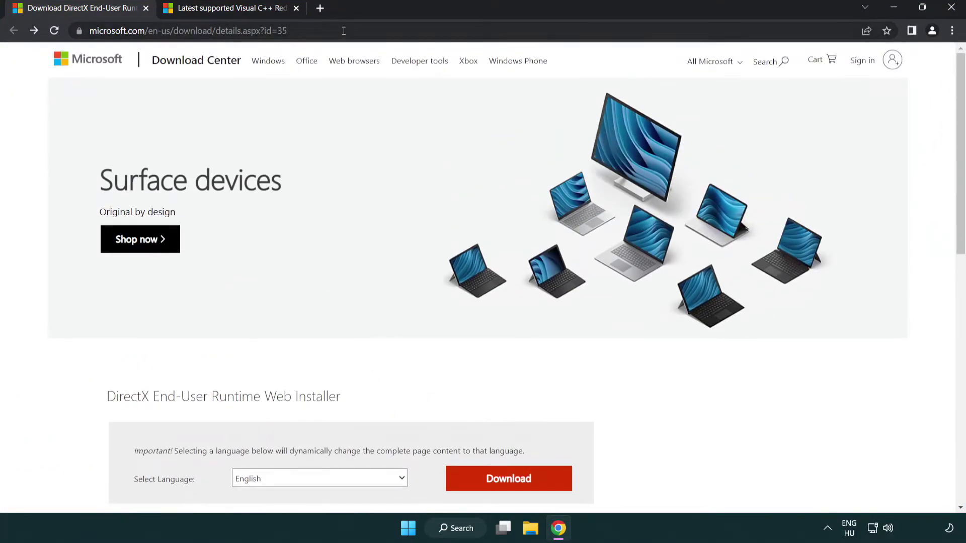
{"action": "left_click", "coordinate": [189, 31]}
{"action": "left_click", "coordinate": [905, 219]}
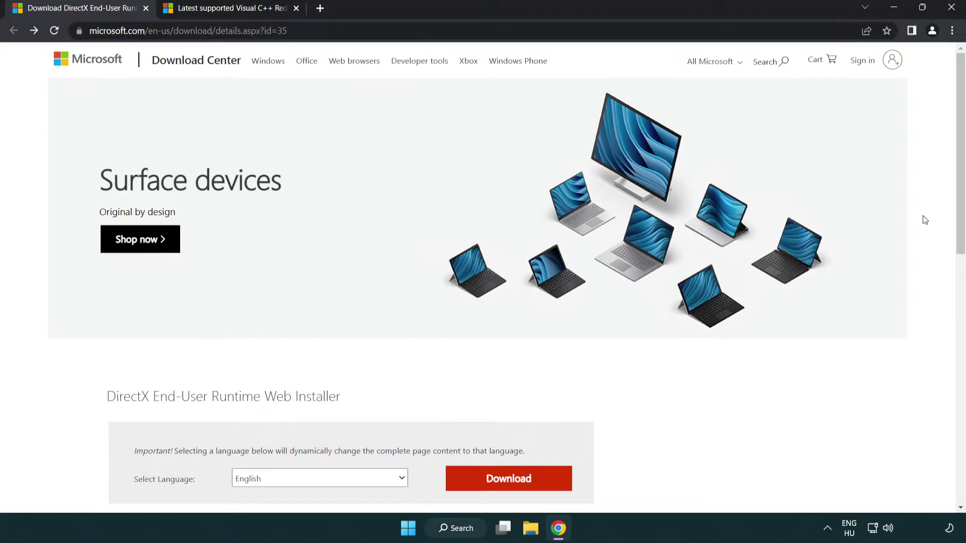
{"action": "left_click_drag", "start_coordinate": [959, 221], "coordinate": [959, 279]}
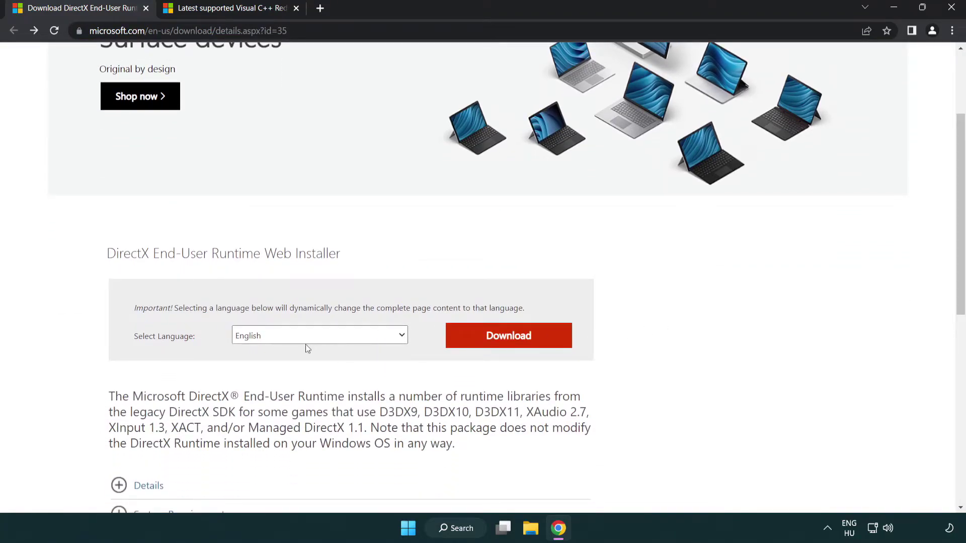
{"action": "left_click", "coordinate": [512, 345]}
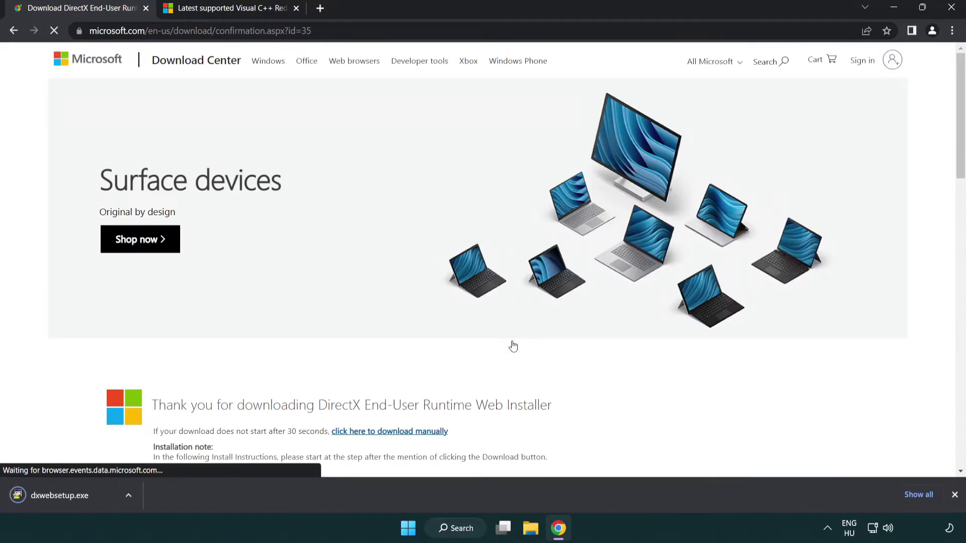
{"action": "left_click", "coordinate": [62, 497]}
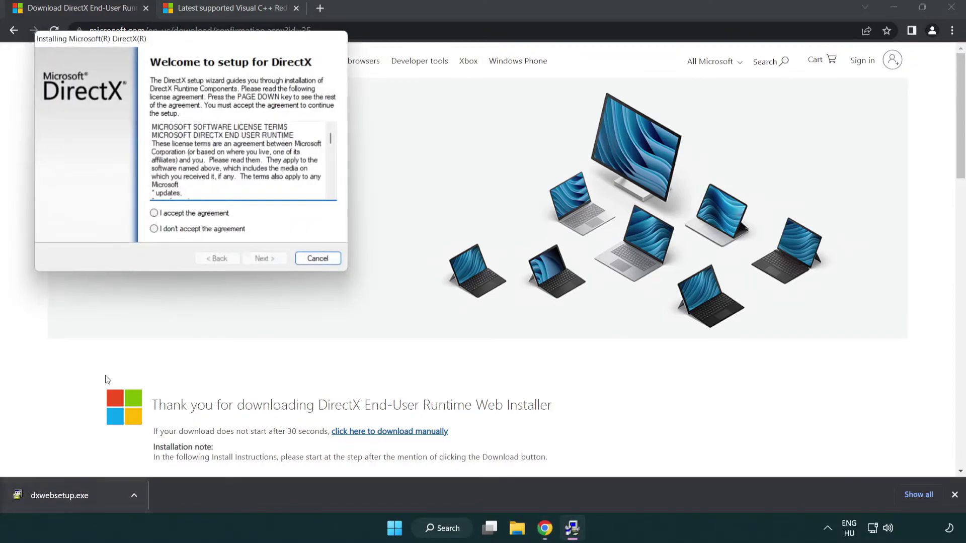
Step: Accept the DirectX license, decline the Bing Bar, and finish setup, which reports DirectX already current
{"action": "left_click_drag", "start_coordinate": [145, 44], "coordinate": [424, 153]}
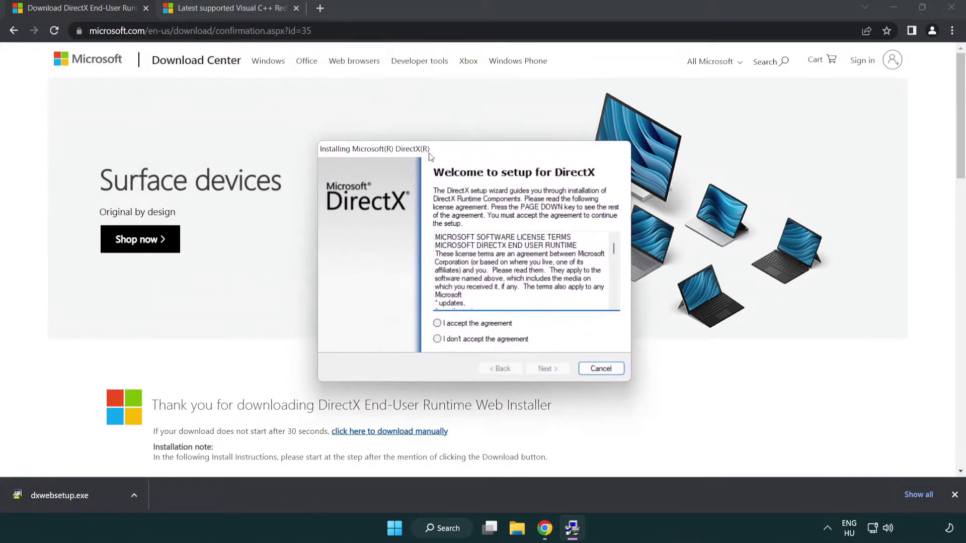
{"action": "left_click_drag", "start_coordinate": [609, 245], "coordinate": [607, 296]}
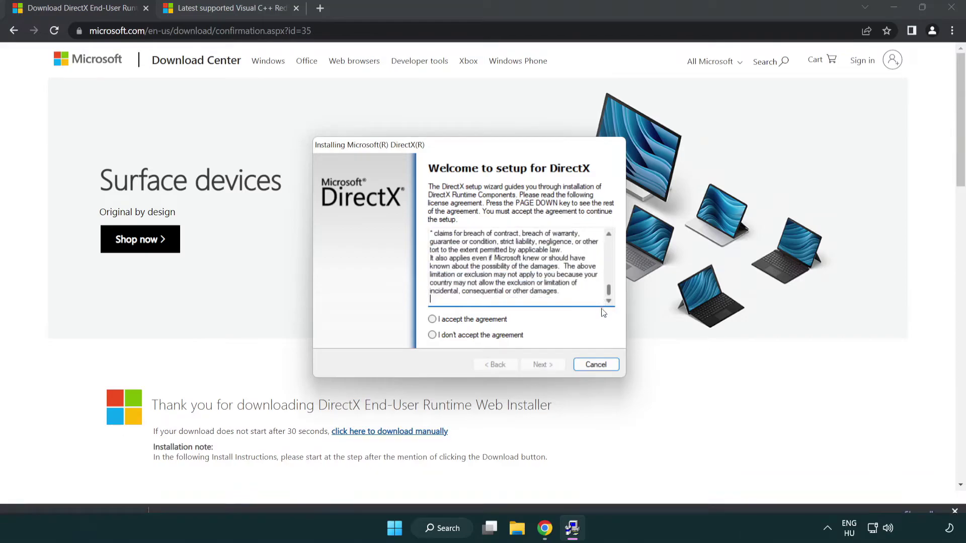
{"action": "left_click", "coordinate": [432, 319]}
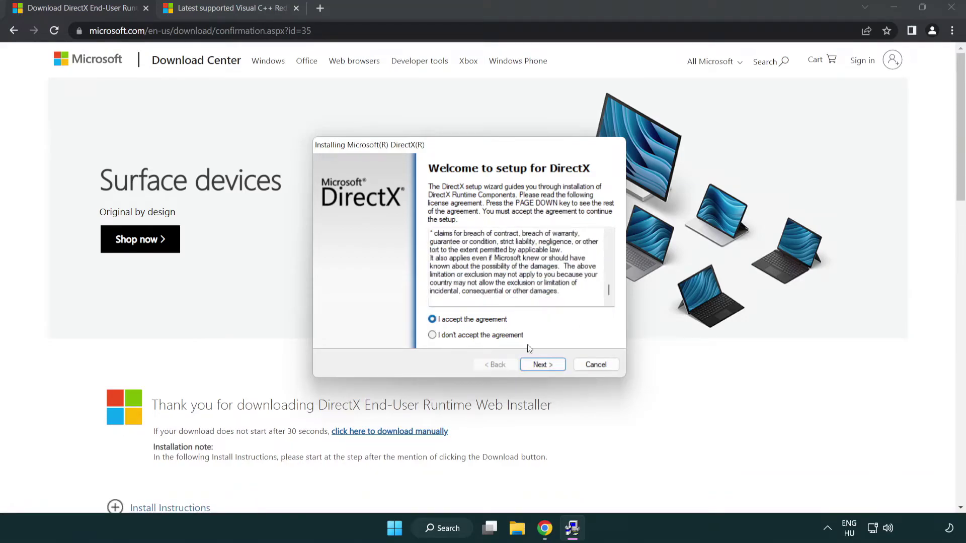
{"action": "left_click", "coordinate": [545, 366]}
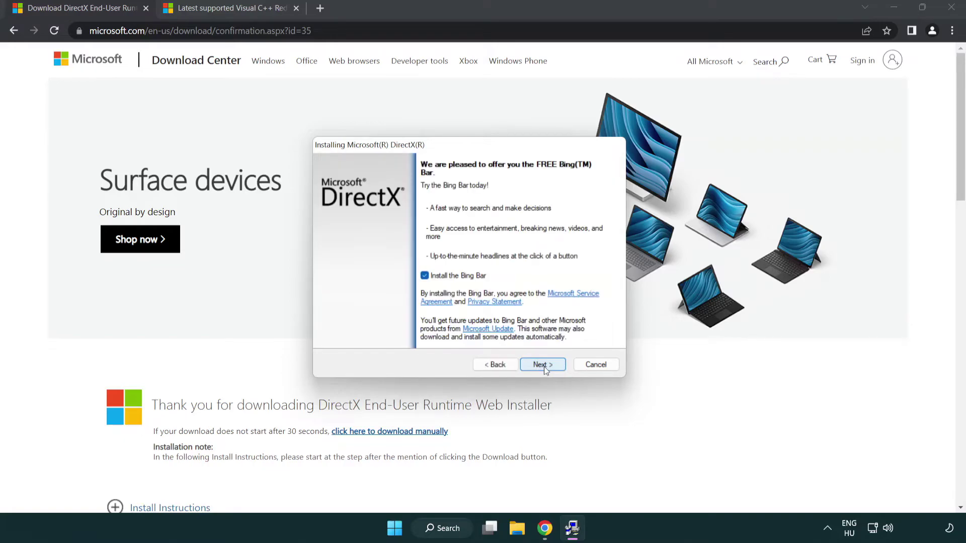
{"action": "left_click", "coordinate": [425, 276]}
{"action": "left_click", "coordinate": [546, 365]}
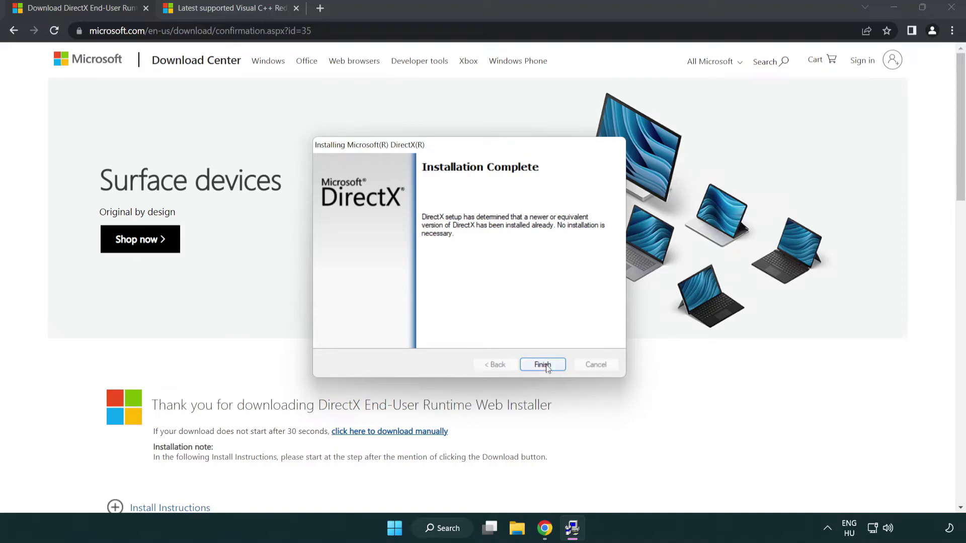
{"action": "left_click", "coordinate": [543, 363]}
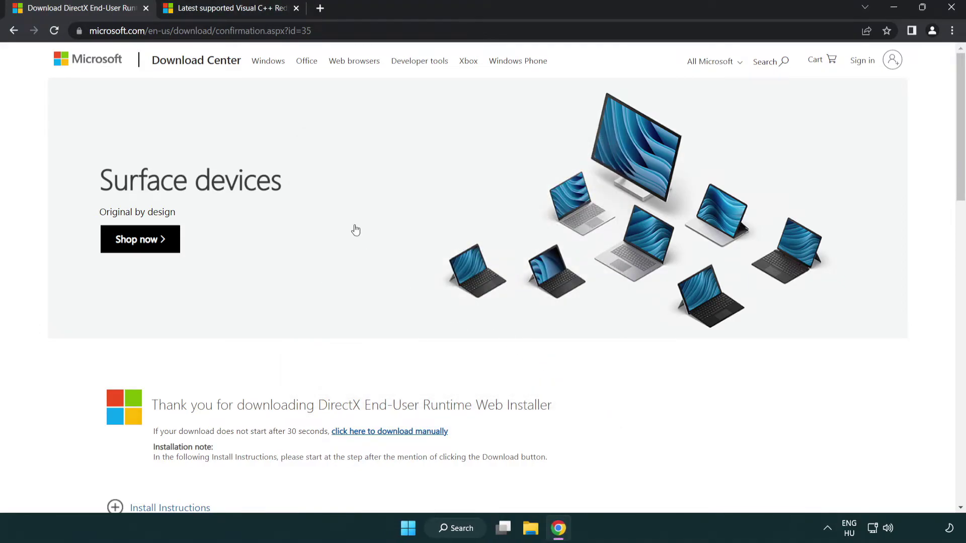
Step: Close the DirectX page and scroll to the Visual C++ 2015-2022 downloads table
{"action": "left_click", "coordinate": [147, 9]}
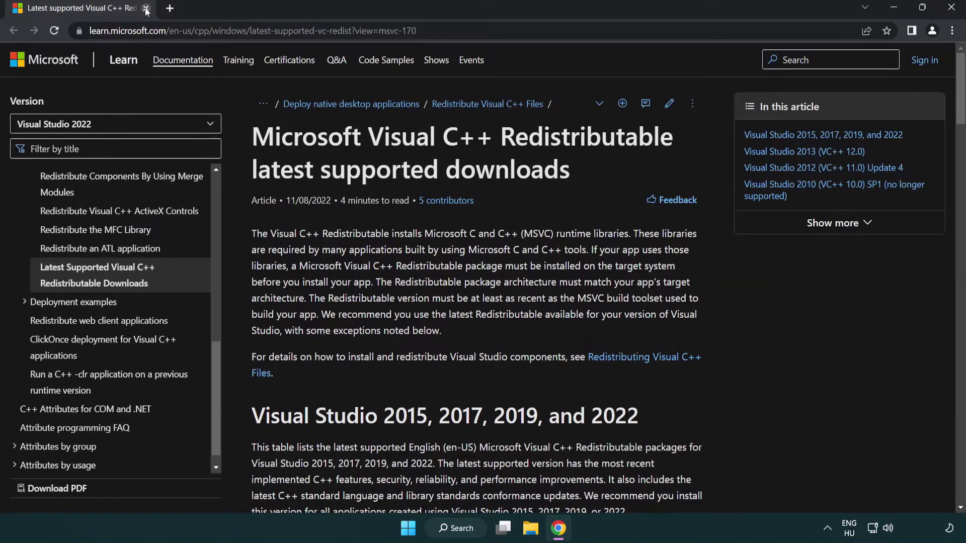
{"action": "left_click", "coordinate": [445, 34]}
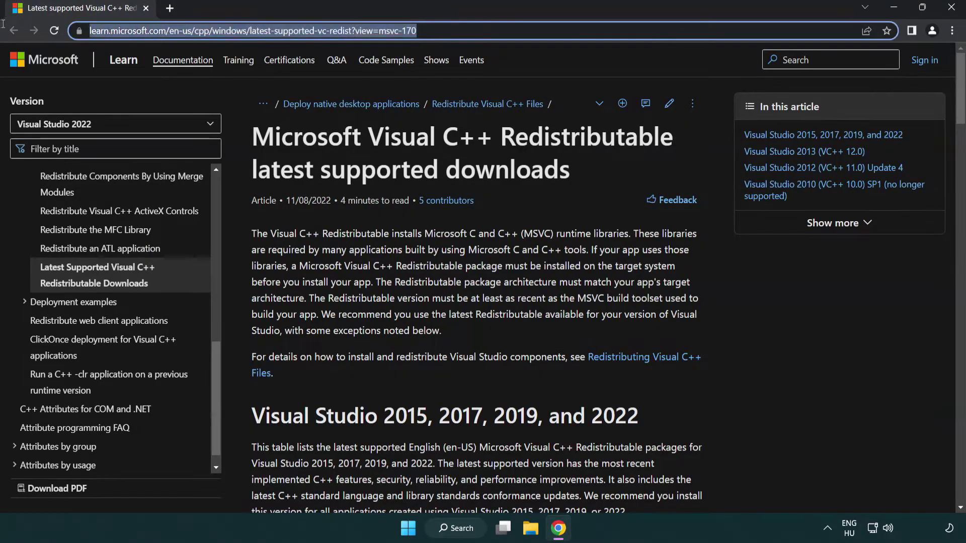
{"action": "left_click", "coordinate": [460, 32]}
{"action": "left_click", "coordinate": [497, 166]}
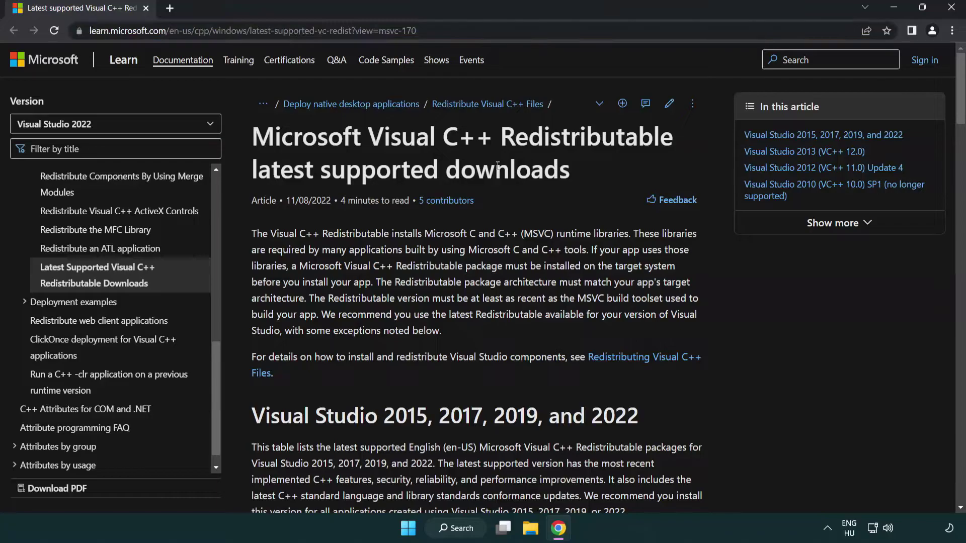
{"action": "scroll", "coordinate": [497, 167], "scroll_direction": "down", "scroll_amount": 5}
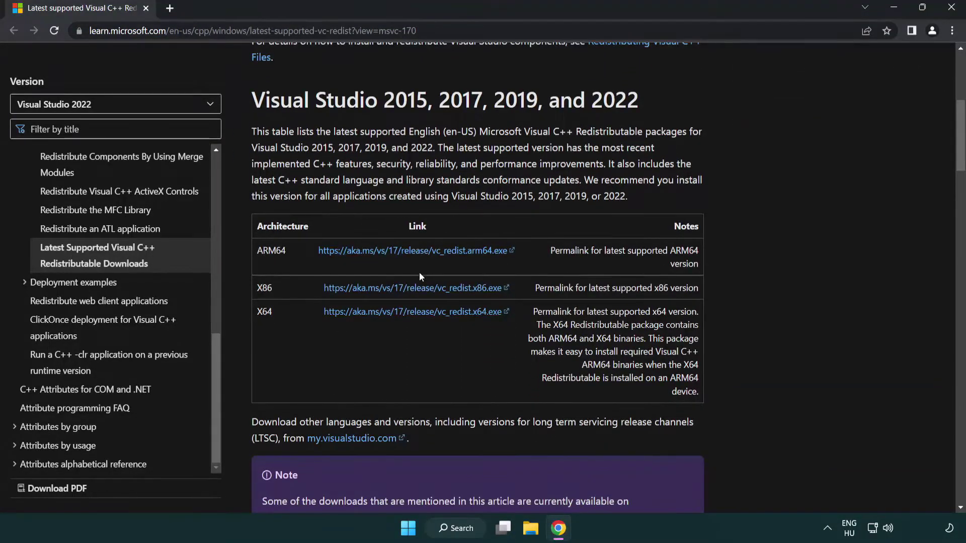
Step: Download the ARM64, x86 and x64 VC_redist installers and launch VC_redist.arm64.exe
{"action": "left_click", "coordinate": [376, 251]}
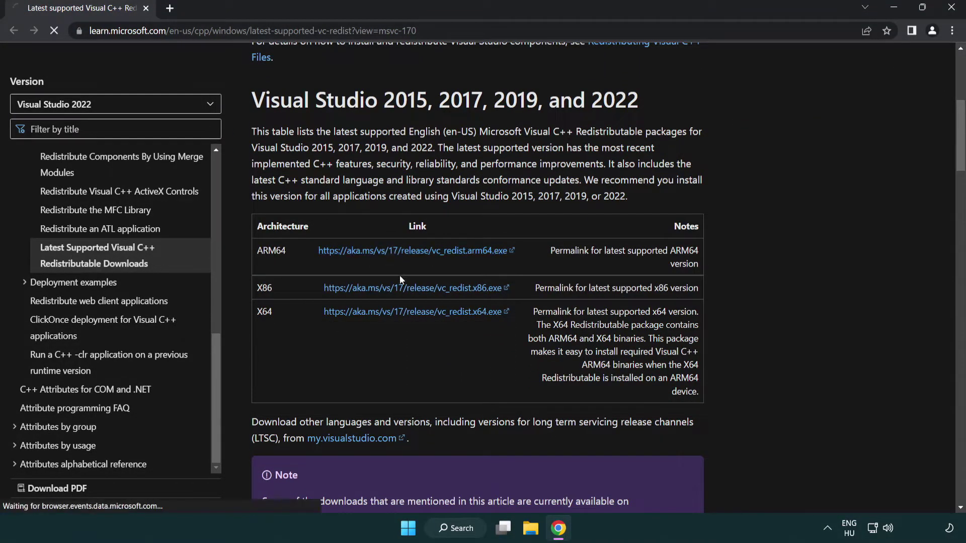
{"action": "left_click", "coordinate": [400, 289]}
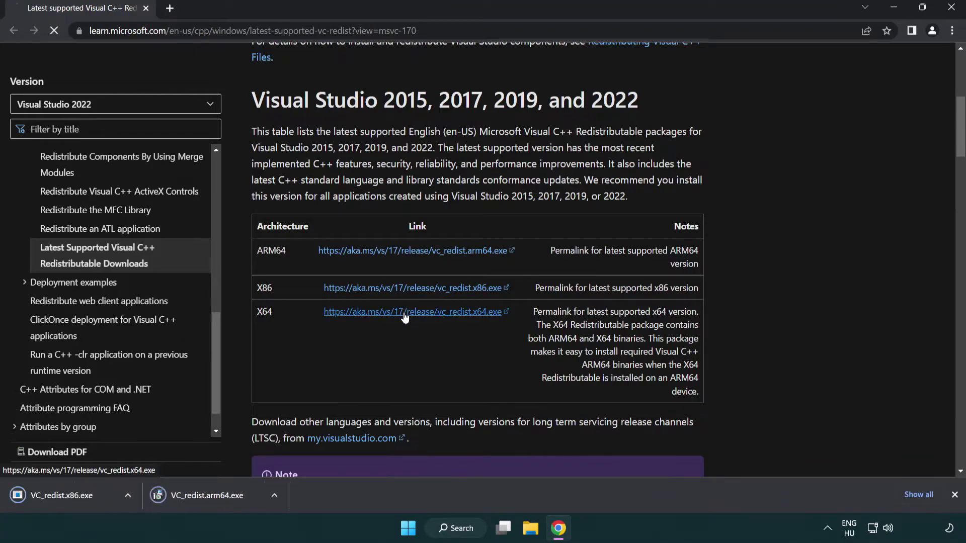
{"action": "left_click", "coordinate": [405, 317]}
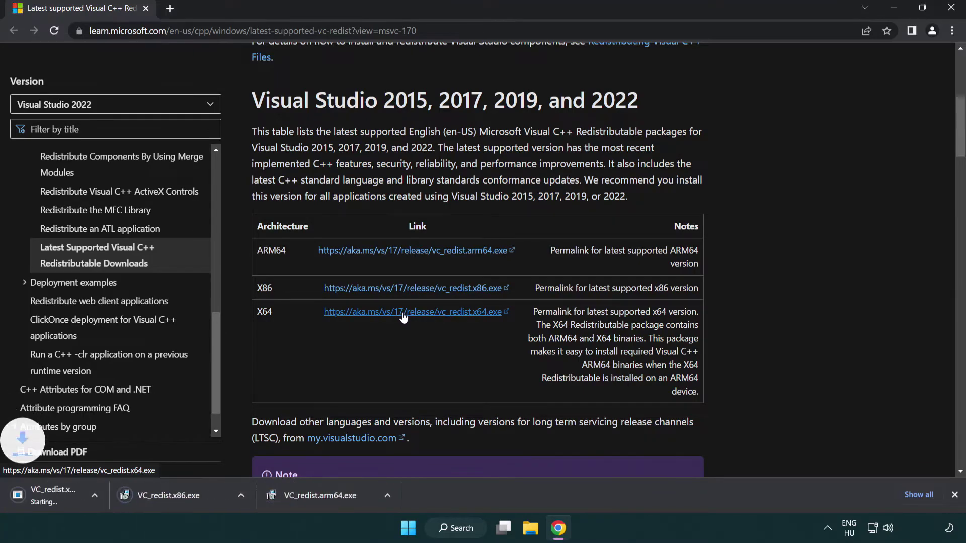
{"action": "left_click", "coordinate": [369, 504]}
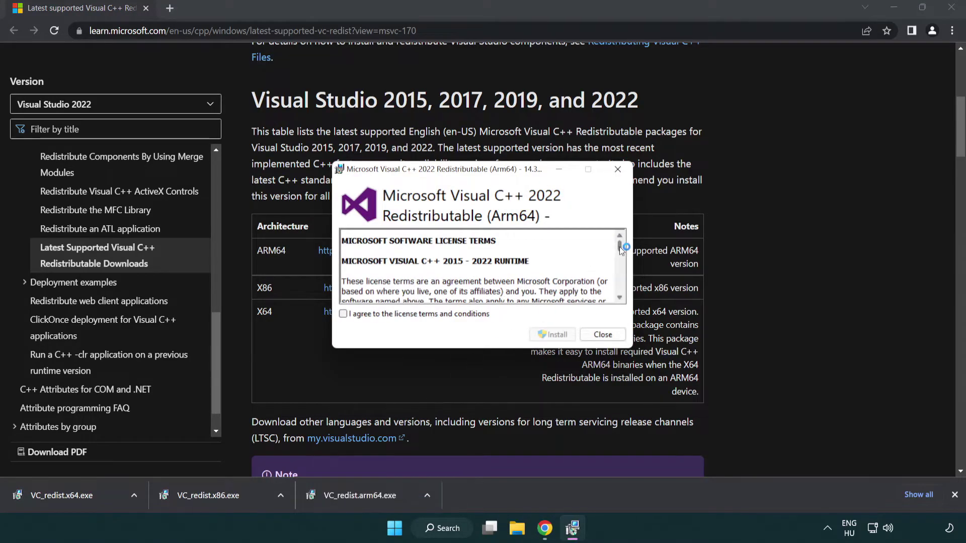
Step: Accept the license and attempt the ARM64 install, dismissing its Setup Failed result
{"action": "left_click_drag", "start_coordinate": [621, 247], "coordinate": [626, 295]}
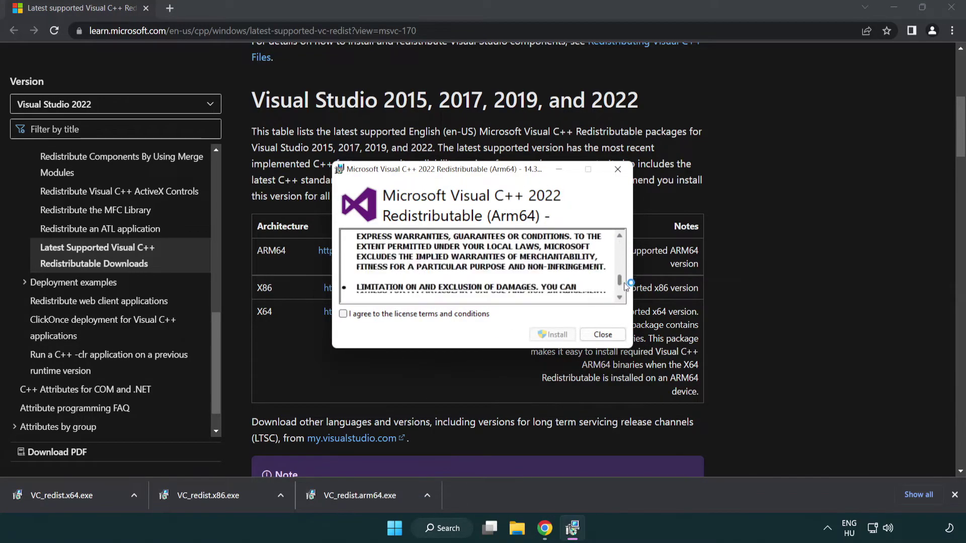
{"action": "left_click", "coordinate": [347, 314]}
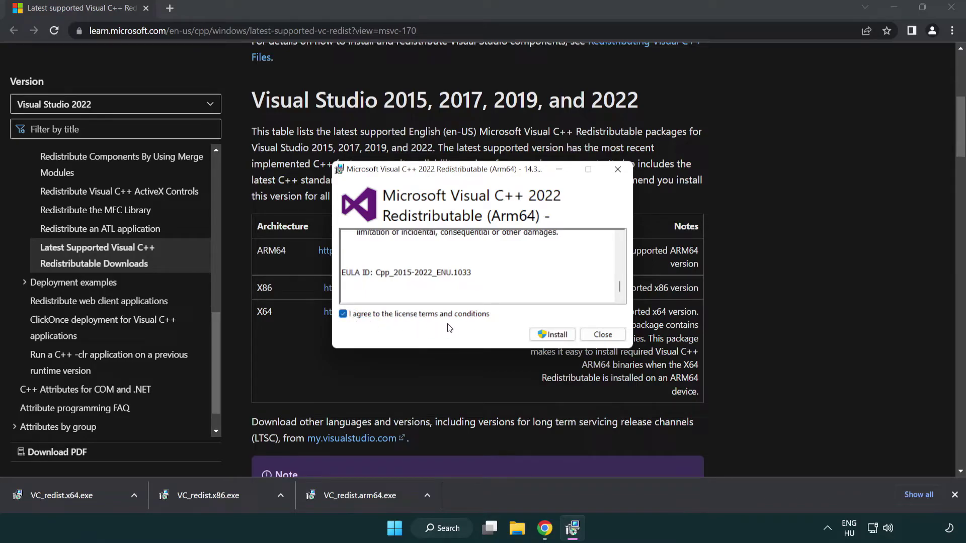
{"action": "left_click", "coordinate": [538, 335]}
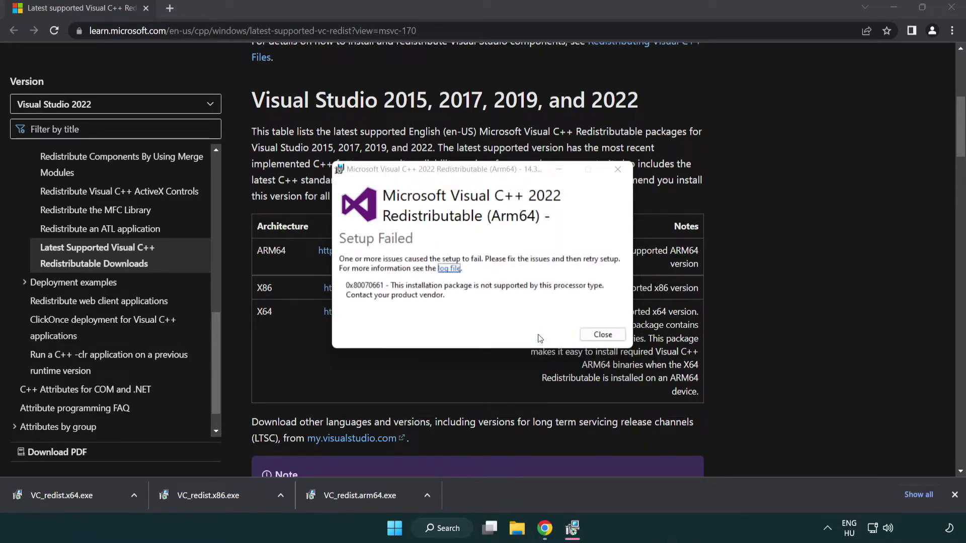
{"action": "left_click", "coordinate": [603, 335]}
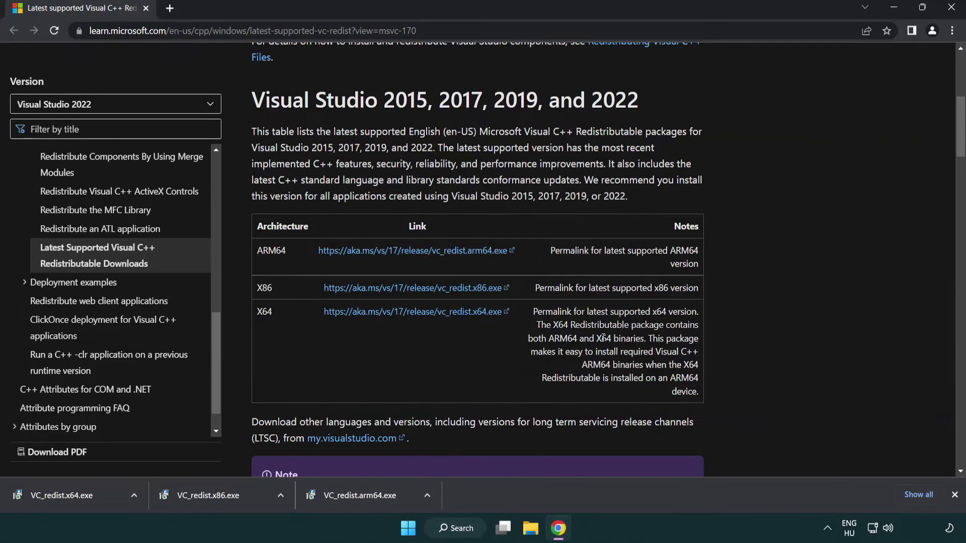
Step: Install VC_redist.x86.exe and VC_redist.x64.exe successfully, closing each without restarting
{"action": "left_click", "coordinate": [215, 502]}
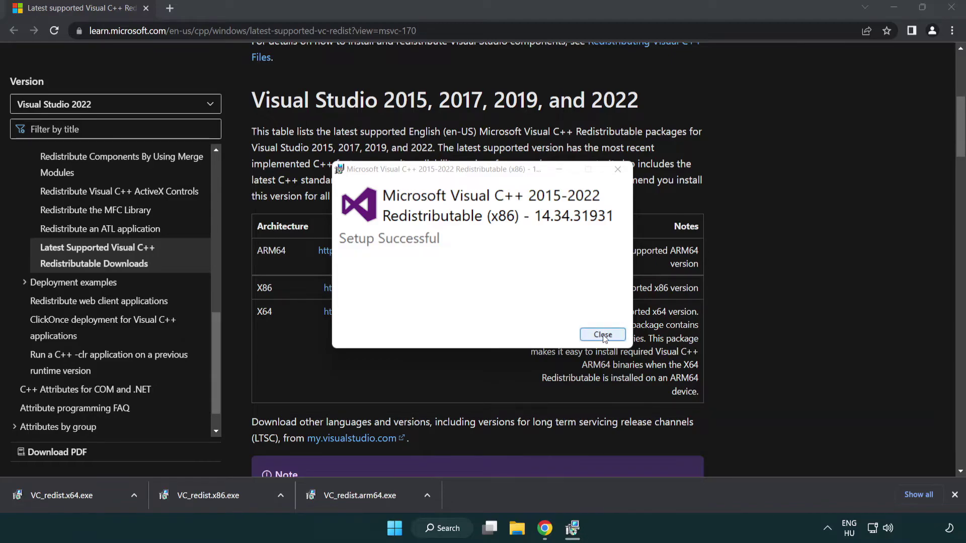
{"action": "left_click", "coordinate": [602, 333]}
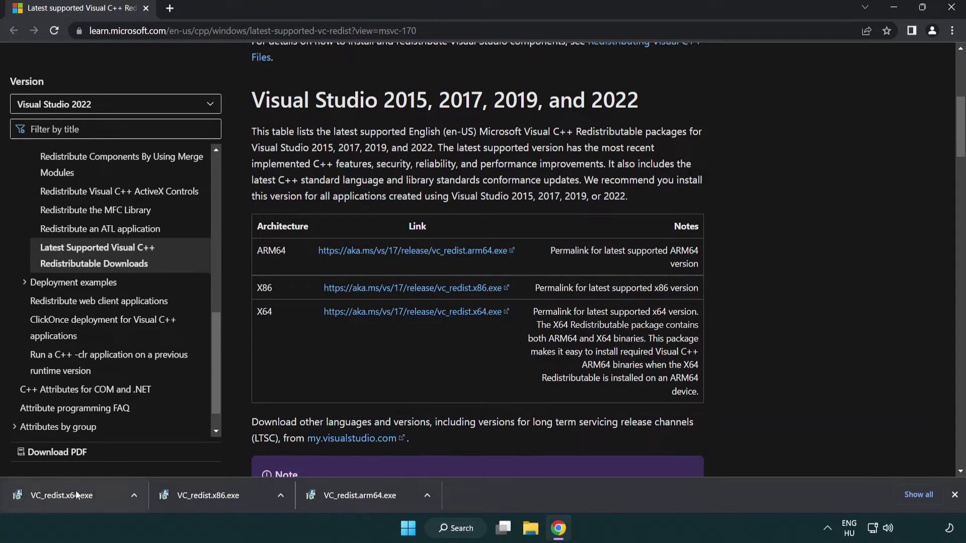
{"action": "left_click", "coordinate": [73, 494]}
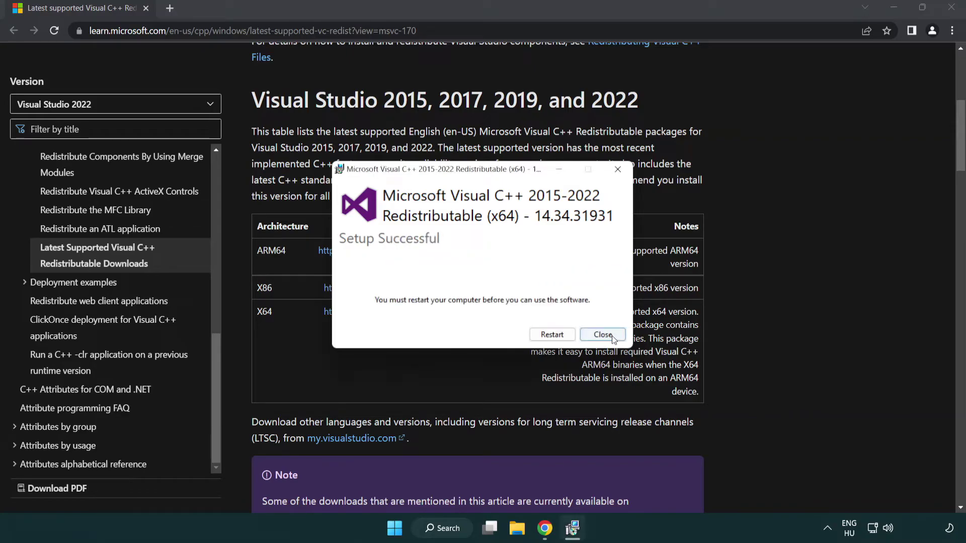
{"action": "left_click", "coordinate": [612, 339]}
{"action": "left_click", "coordinate": [604, 336]}
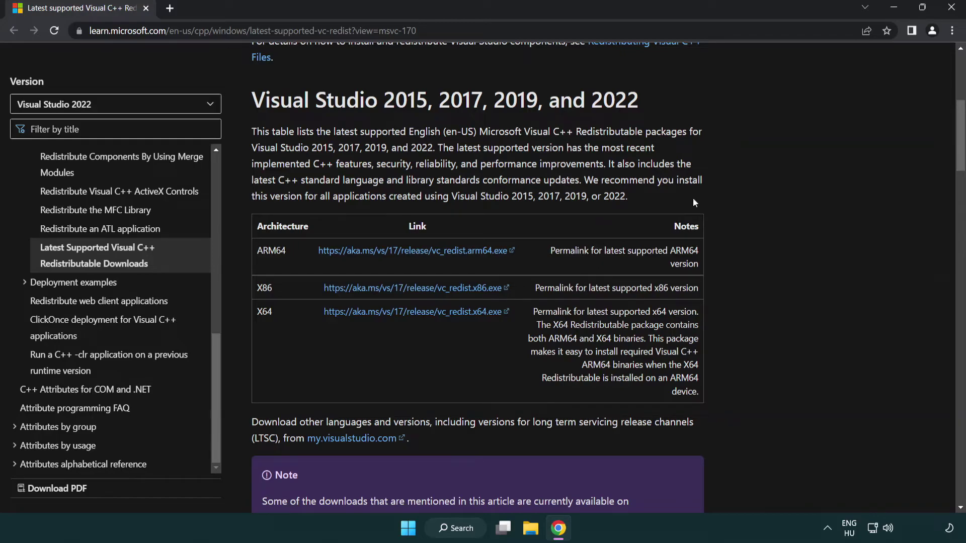
Step: Close Chrome and launch Command Prompt from Search via Run as administrator
{"action": "left_click", "coordinate": [951, 8]}
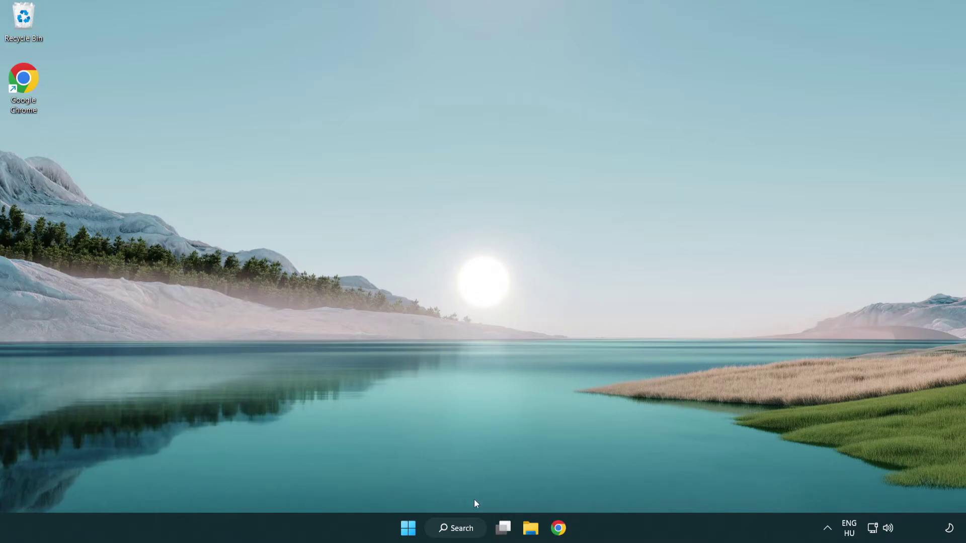
{"action": "left_click", "coordinate": [451, 531]}
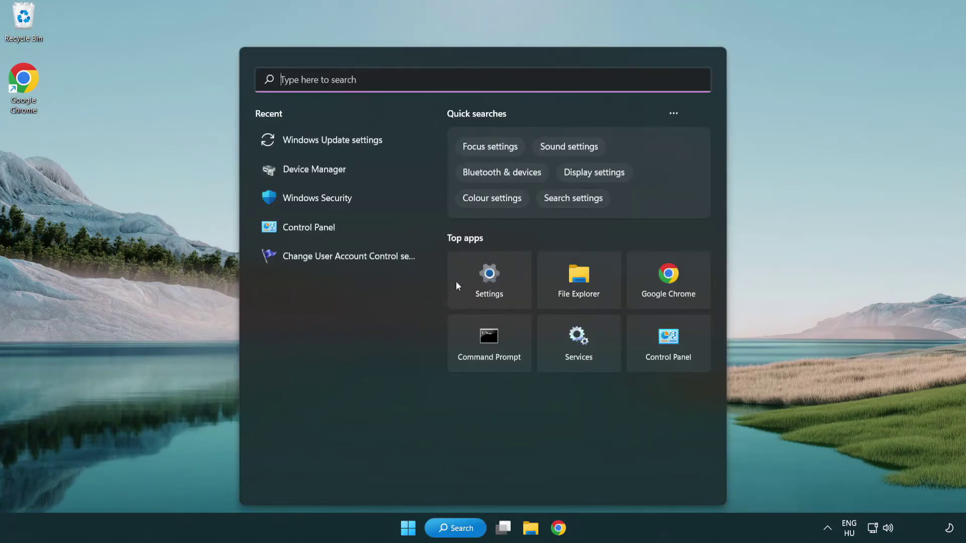
{"action": "type", "text": "cm"}
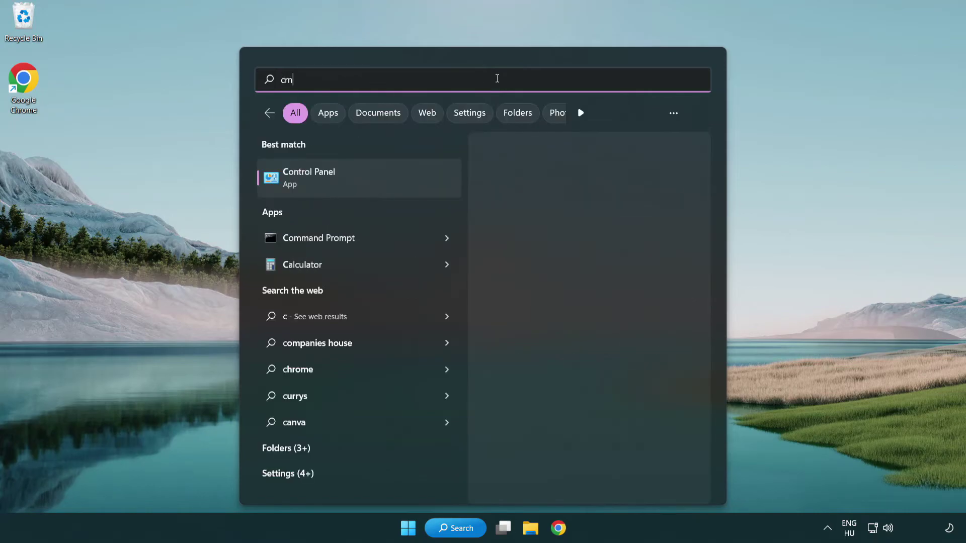
{"action": "type", "text": "d"}
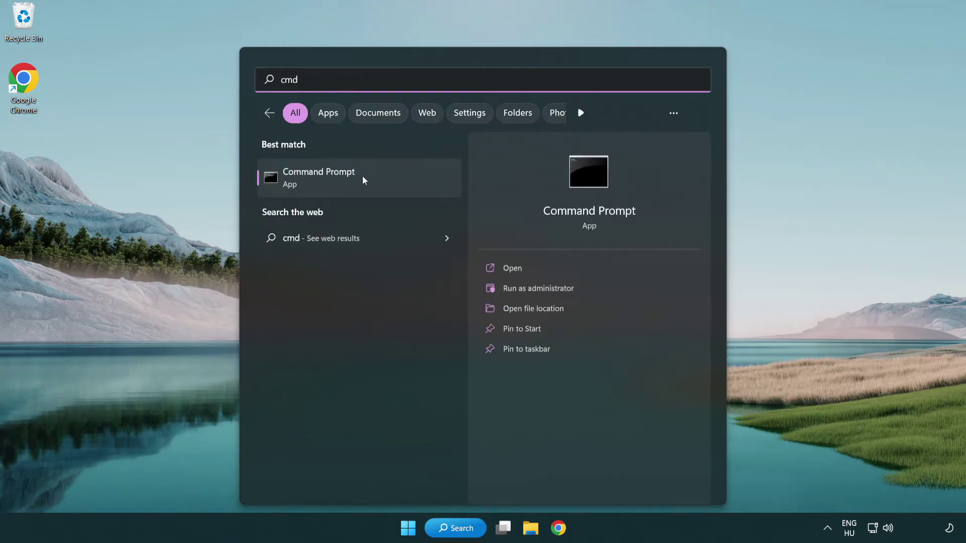
{"action": "right_click", "coordinate": [369, 185]}
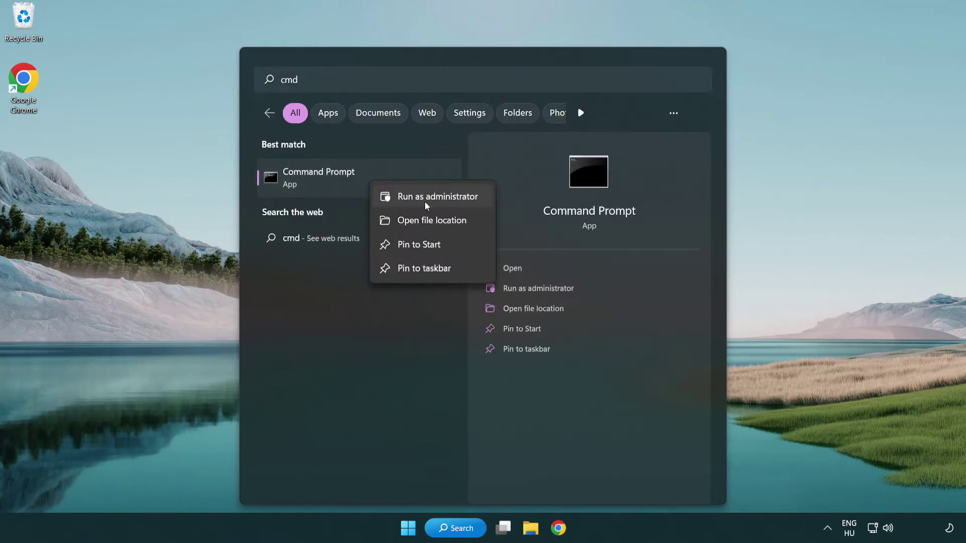
{"action": "left_click", "coordinate": [435, 200]}
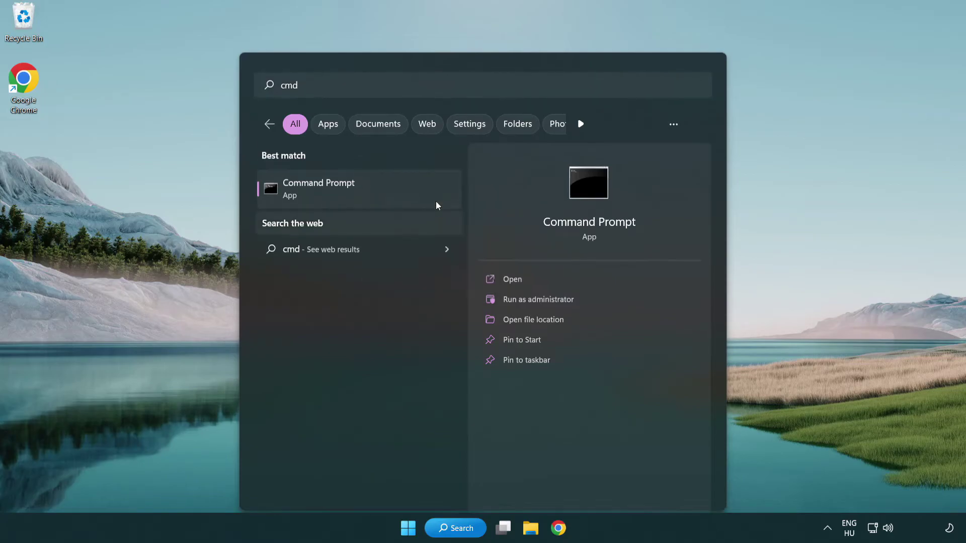
{"action": "left_click_drag", "start_coordinate": [346, 58], "coordinate": [485, 102]}
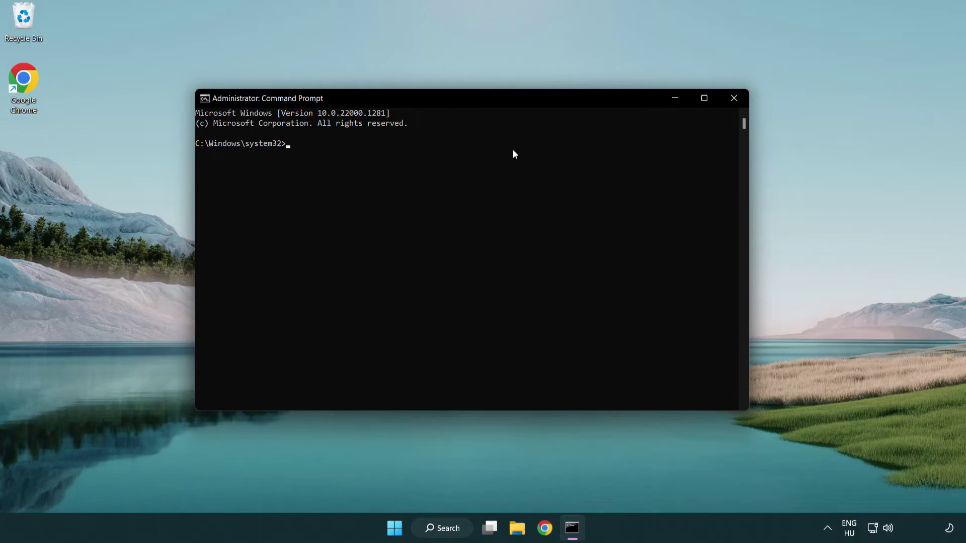
{"action": "type", "text": "sfc /"}
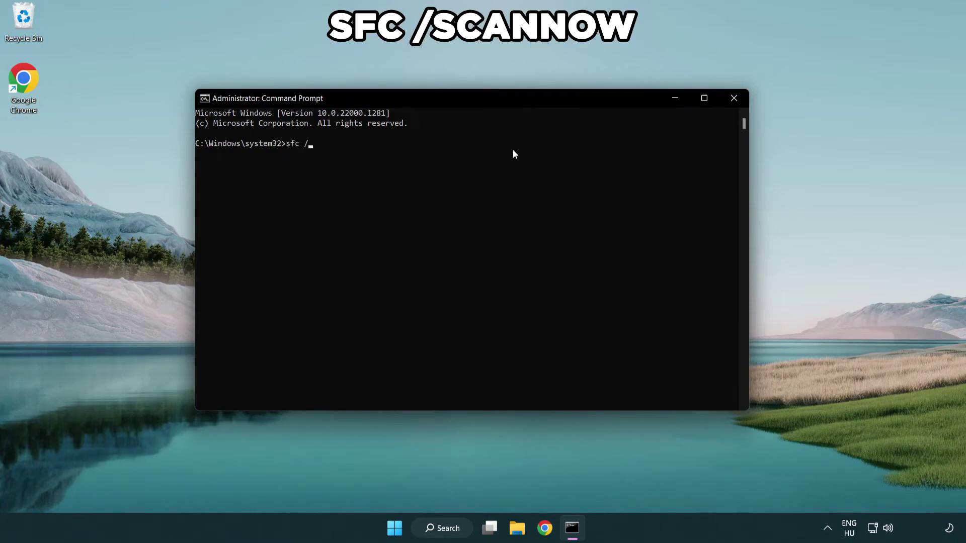
{"action": "type", "text": "scannow"}
Step: Run sfc /scannow and let verification complete with no integrity violations
{"action": "key", "text": "Return"}
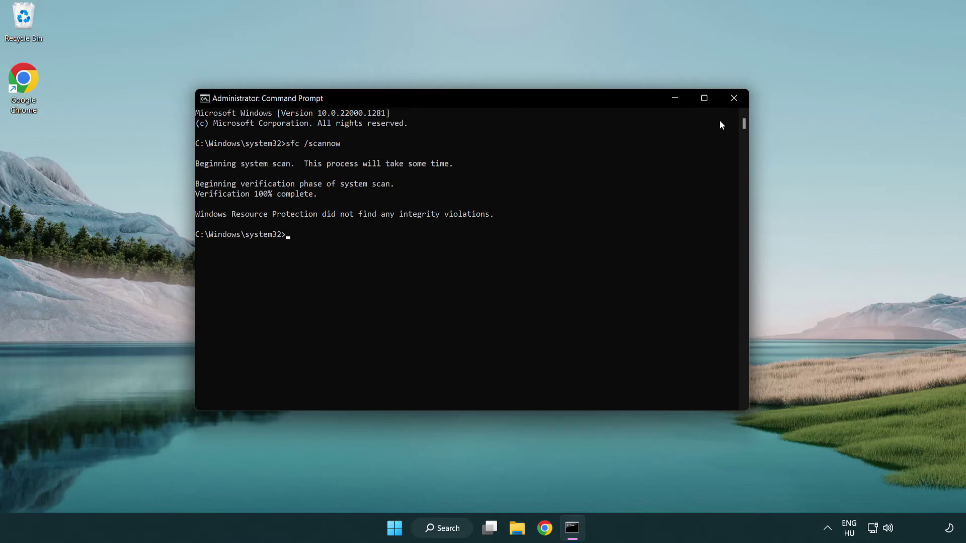
Step: Close Command Prompt and show the Start menu power options including Restart
{"action": "left_click", "coordinate": [734, 99]}
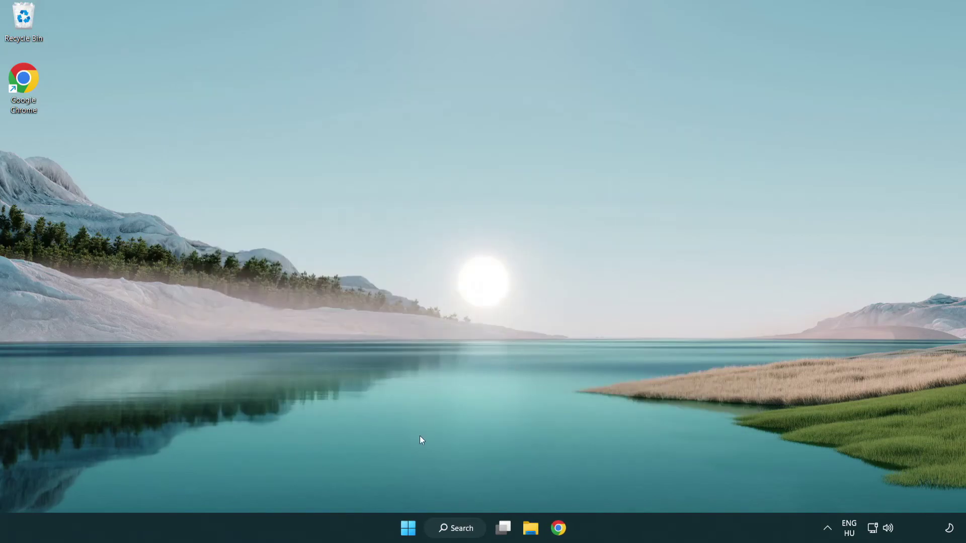
{"action": "left_click", "coordinate": [401, 531]}
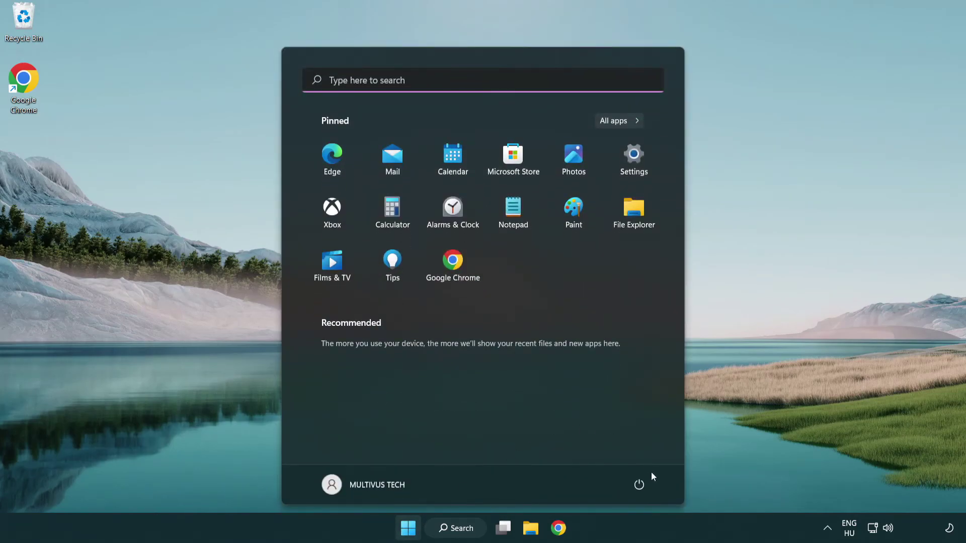
{"action": "left_click", "coordinate": [642, 483]}
{"action": "mouse_move", "coordinate": [638, 458]}
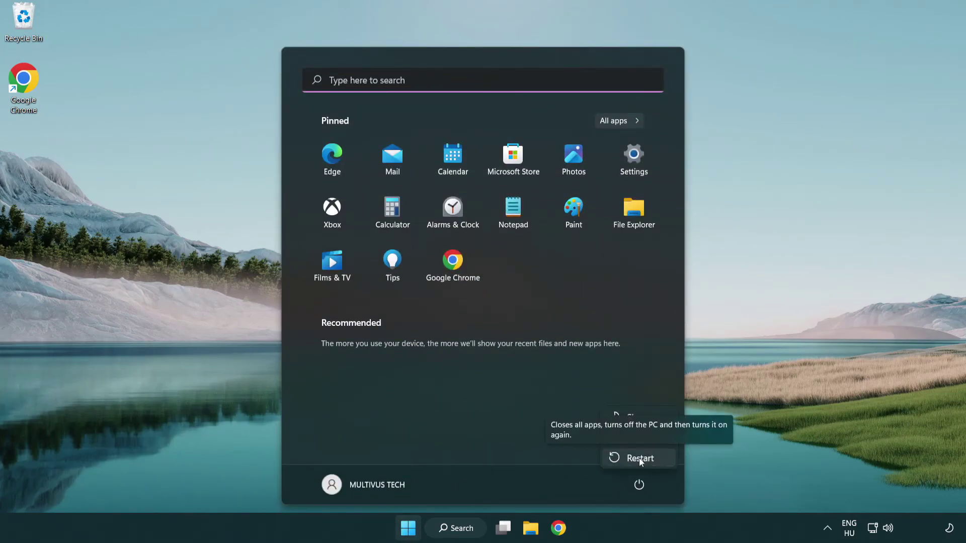